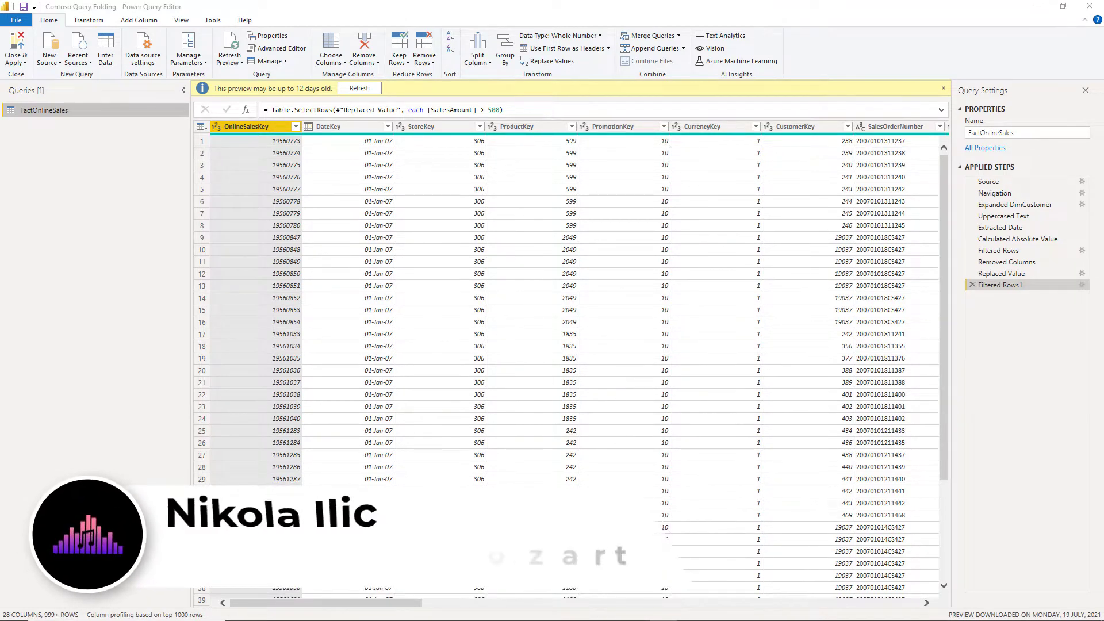
Delete the Extracted Date step from the applied steps of the FactOnlineSales query.
{"action": "left_click", "coordinate": [997, 228]}
{"action": "left_click", "coordinate": [971, 227]}
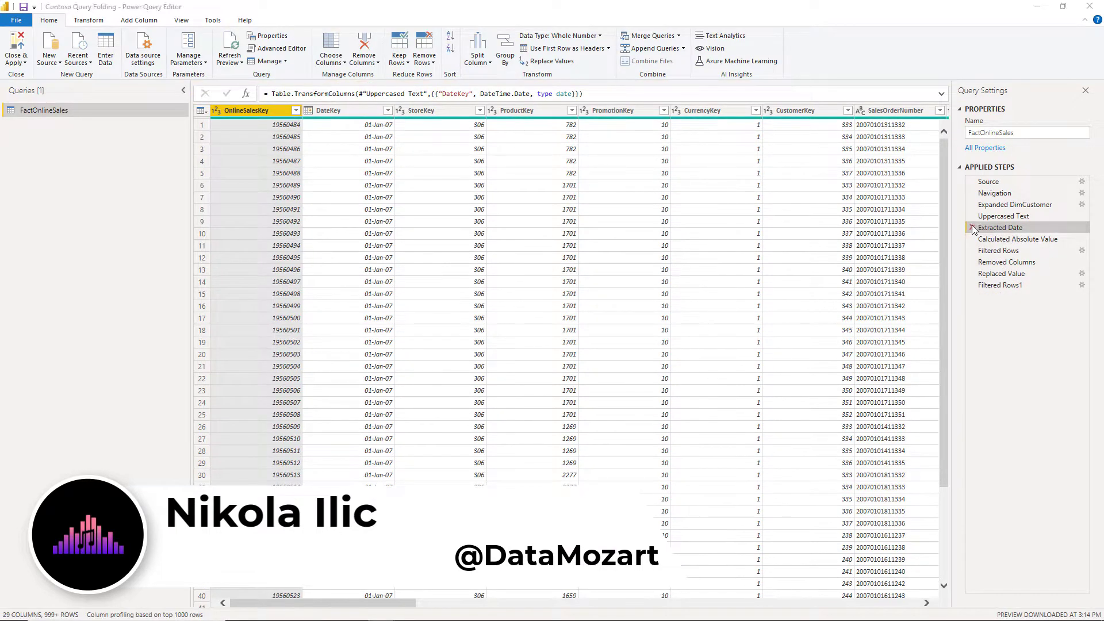
{"action": "left_click", "coordinate": [604, 344]}
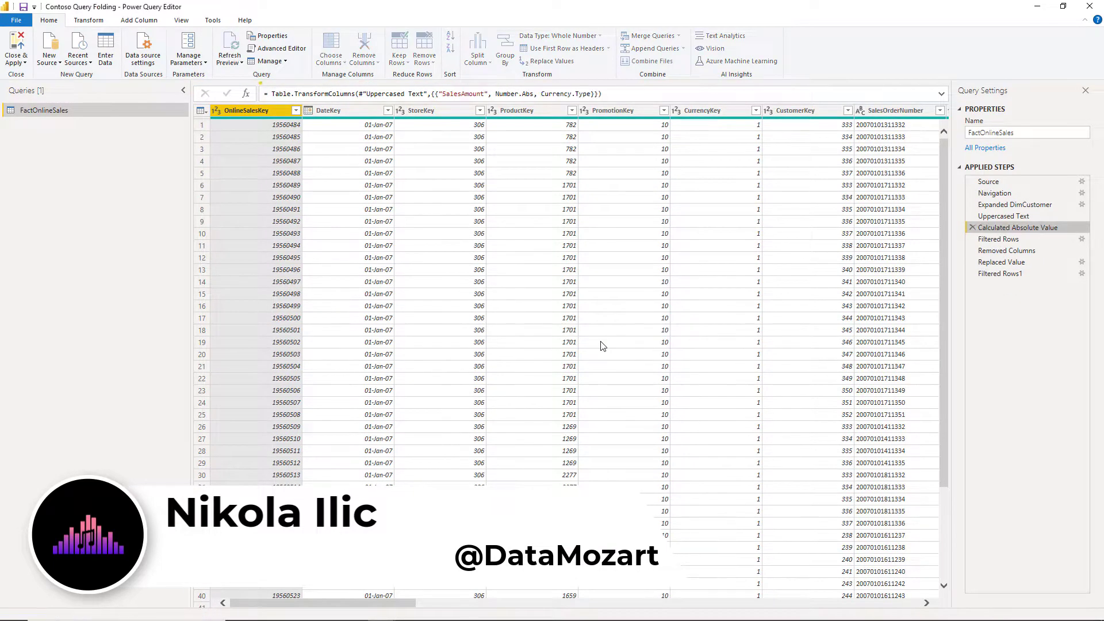
Change the DateKey column's data type to Date, inserting the new step after Calculated Absolute Value.
{"action": "left_click", "coordinate": [353, 113]}
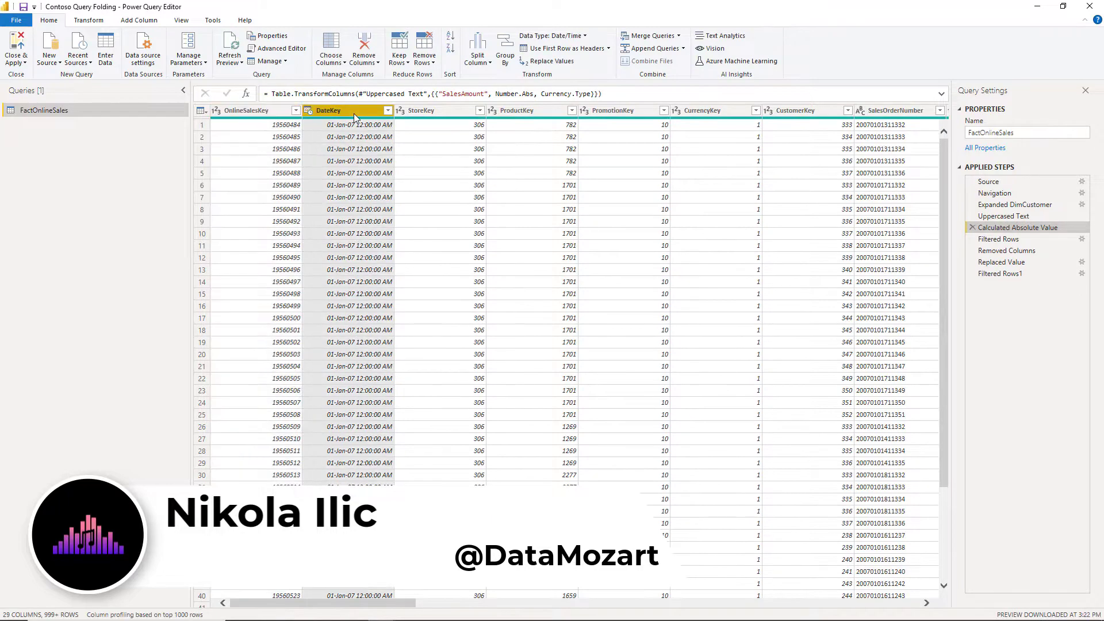
{"action": "right_click", "coordinate": [353, 113]}
{"action": "mouse_move", "coordinate": [396, 220]}
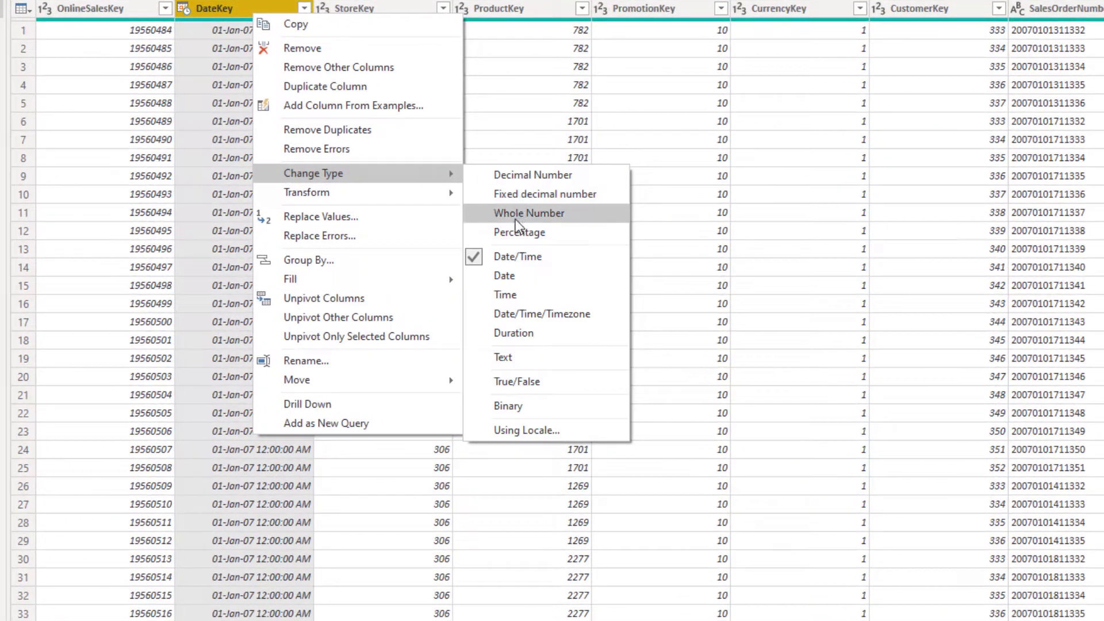
{"action": "left_click", "coordinate": [503, 276]}
{"action": "left_click", "coordinate": [630, 348]}
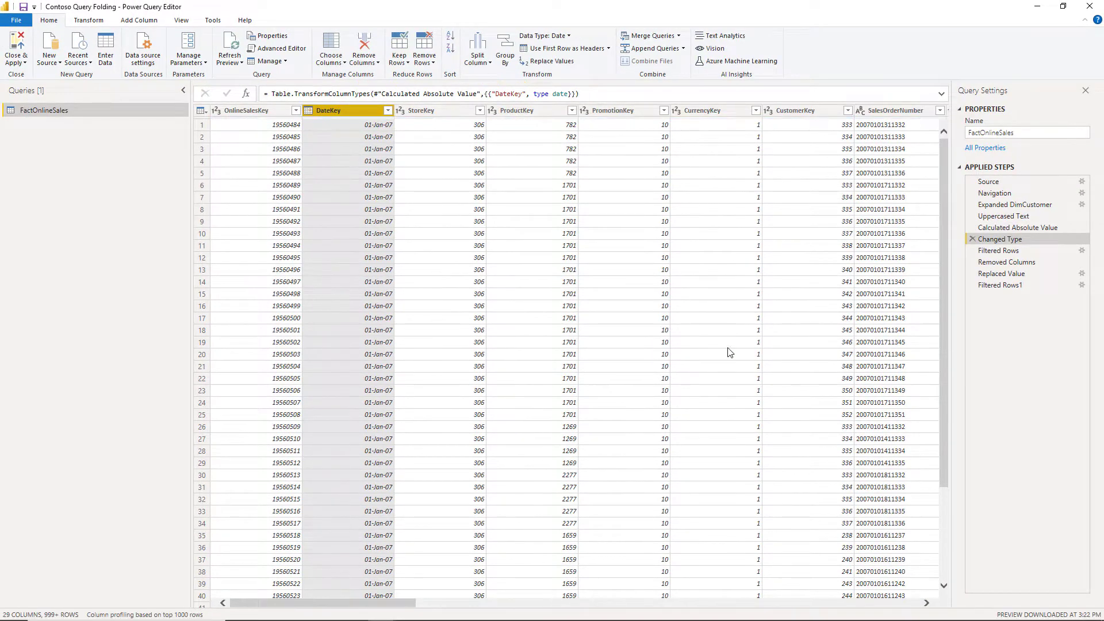
View the native query behind the final Filtered Rows1 step and close it.
{"action": "left_click", "coordinate": [999, 285]}
{"action": "right_click", "coordinate": [1004, 285]}
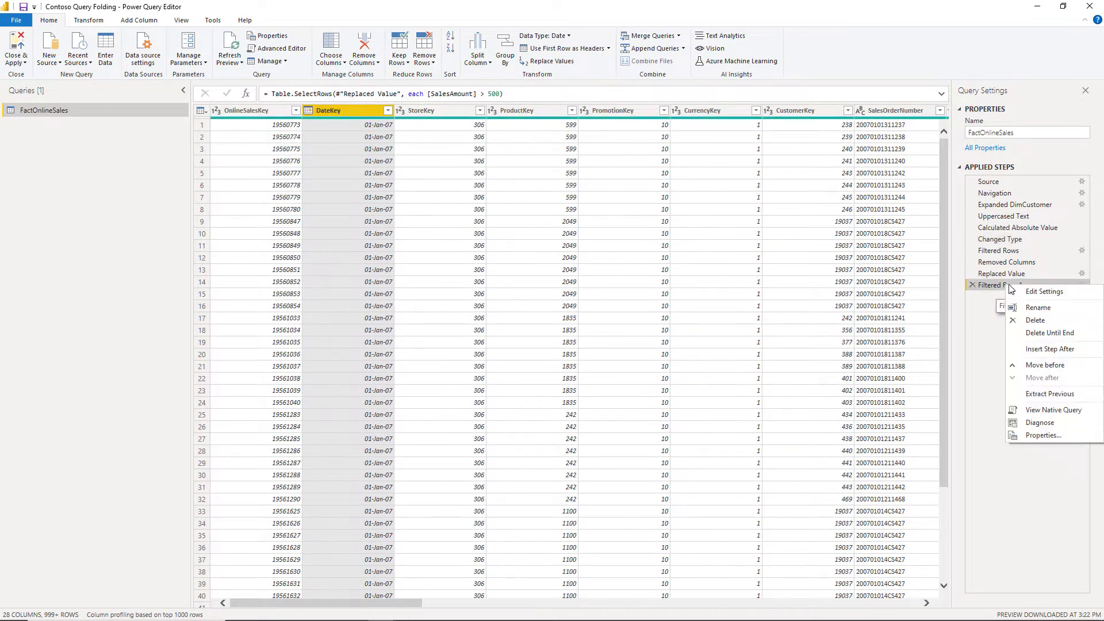
{"action": "left_click", "coordinate": [1046, 410]}
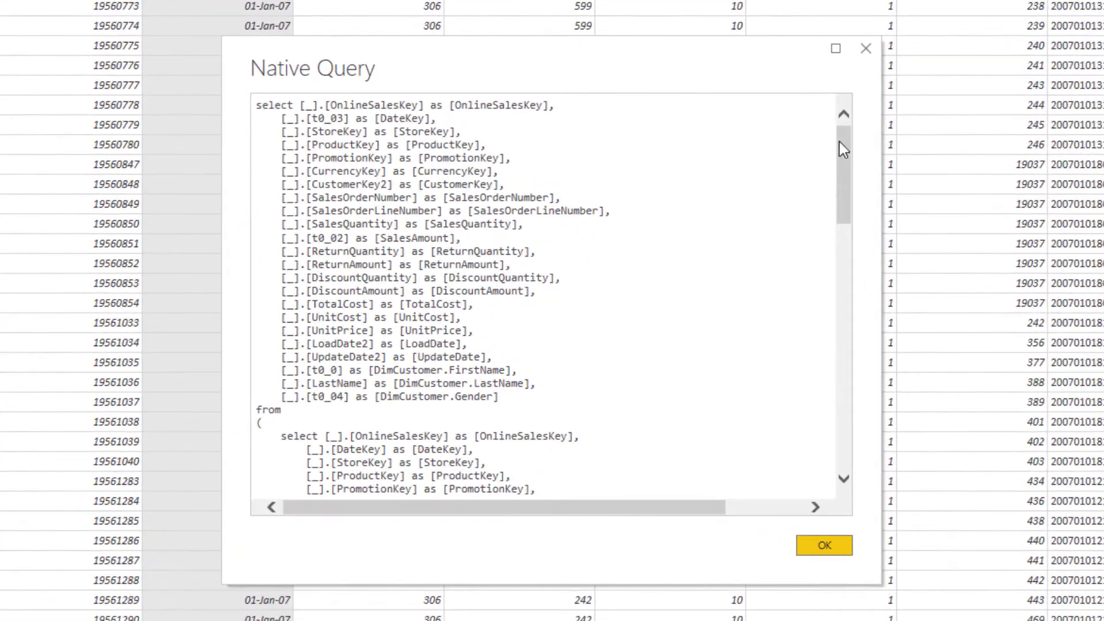
{"action": "left_click", "coordinate": [865, 48]}
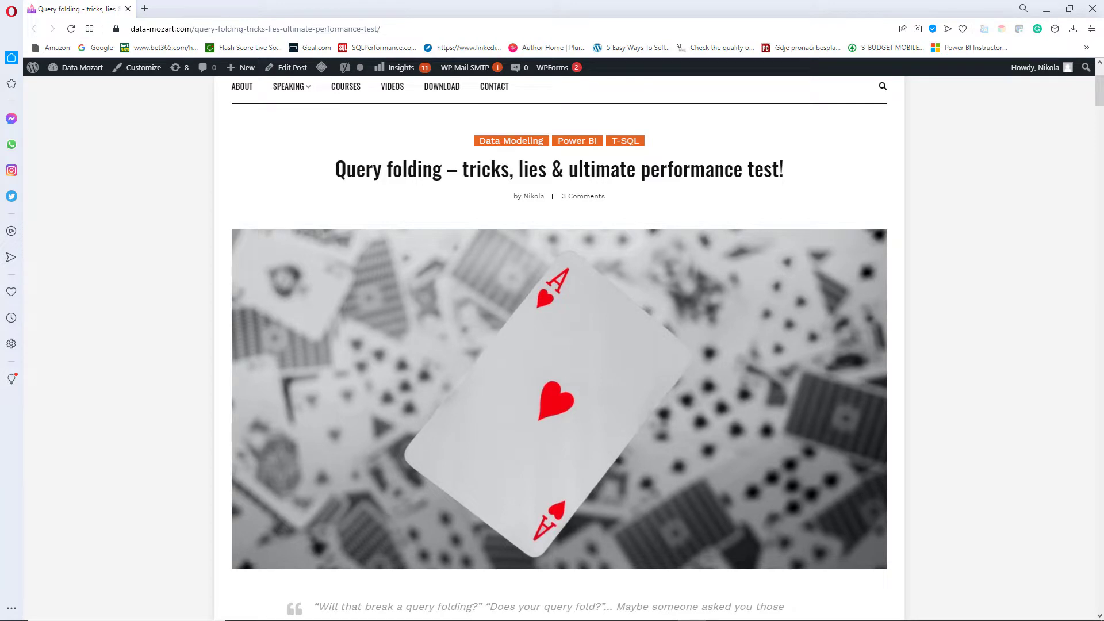
Read through the blog article "Query folding – tricks, lies & ultimate performance test!" in the browser.
{"action": "scroll", "coordinate": [140, 443], "scroll_direction": "down", "scroll_amount": 1}
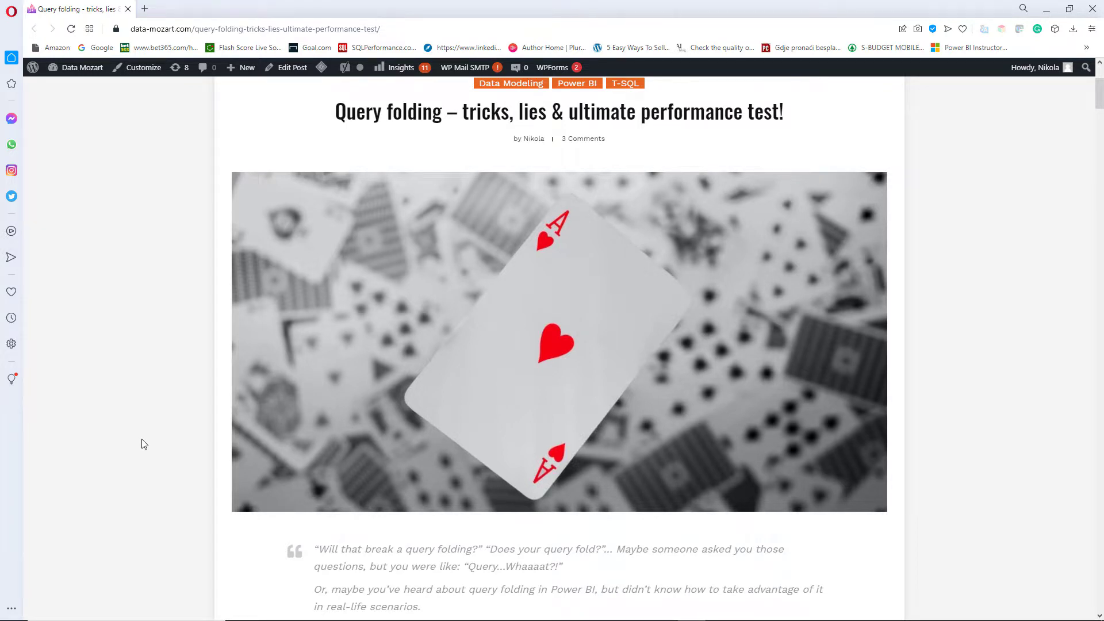
{"action": "scroll", "coordinate": [143, 444], "scroll_direction": "down", "scroll_amount": 1}
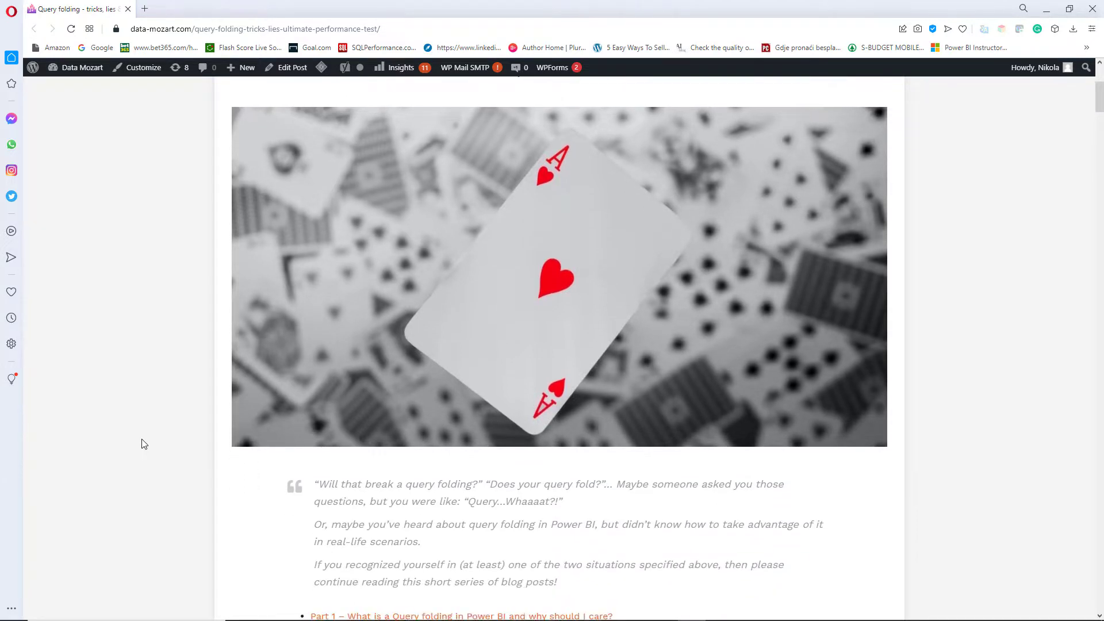
{"action": "scroll", "coordinate": [143, 444], "scroll_direction": "down", "scroll_amount": 1}
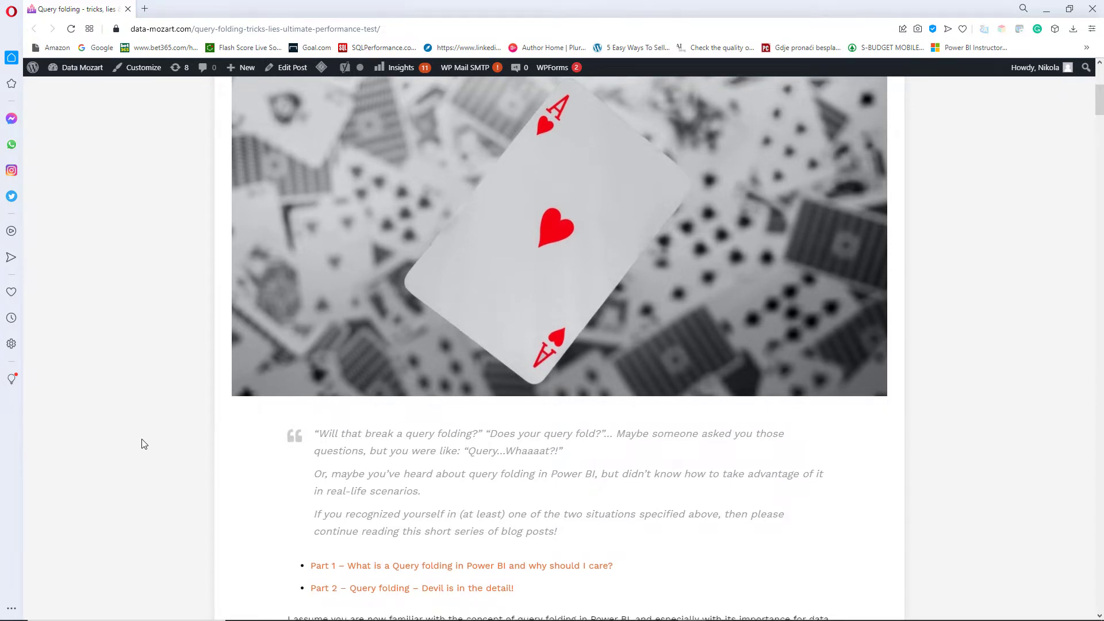
{"action": "scroll", "coordinate": [144, 444], "scroll_direction": "down", "scroll_amount": 6}
{"action": "scroll", "coordinate": [144, 444], "scroll_direction": "down", "scroll_amount": 2}
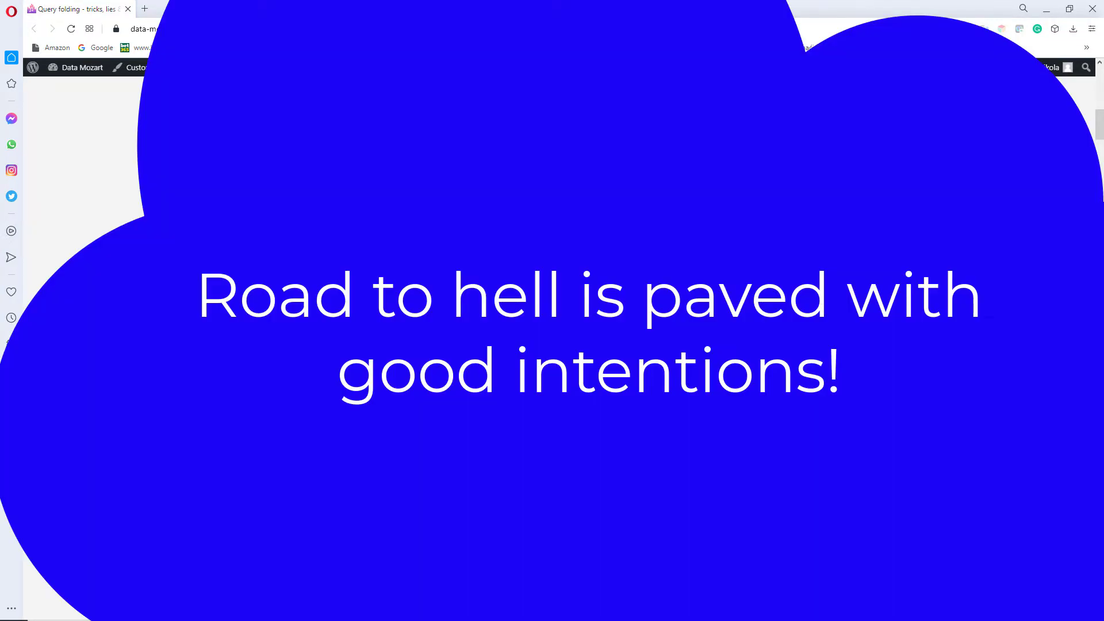
{"action": "scroll", "coordinate": [144, 444], "scroll_direction": "down", "scroll_amount": 2}
{"action": "scroll", "coordinate": [144, 444], "scroll_direction": "down", "scroll_amount": 1}
{"action": "scroll", "coordinate": [143, 444], "scroll_direction": "down", "scroll_amount": 1}
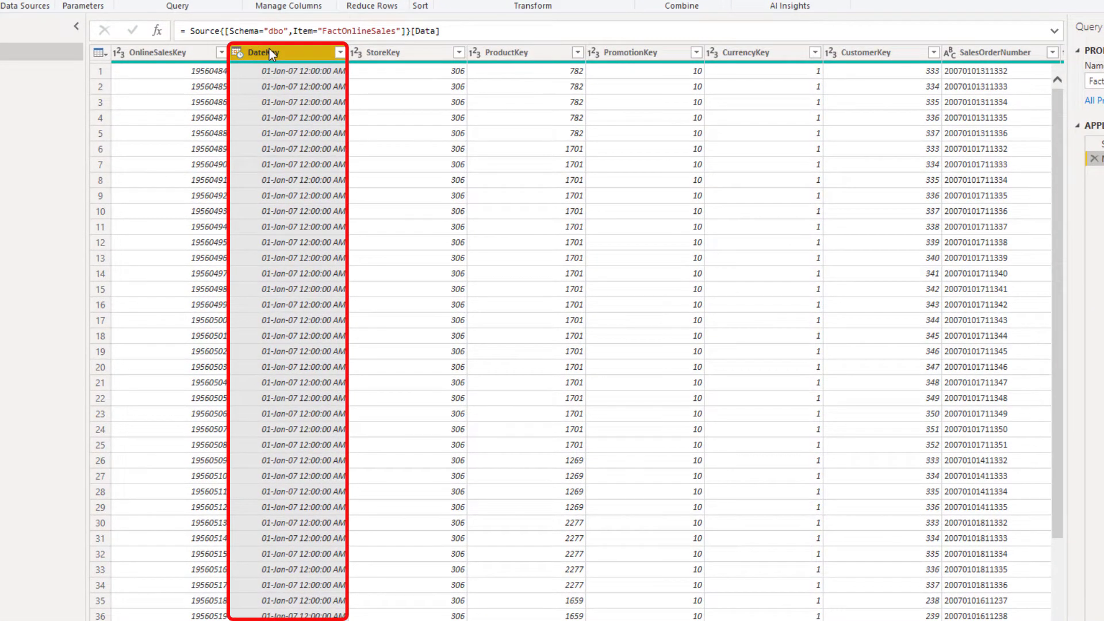
Check which data type is currently assigned to the DateKey column, without changing it.
{"action": "right_click", "coordinate": [270, 52]}
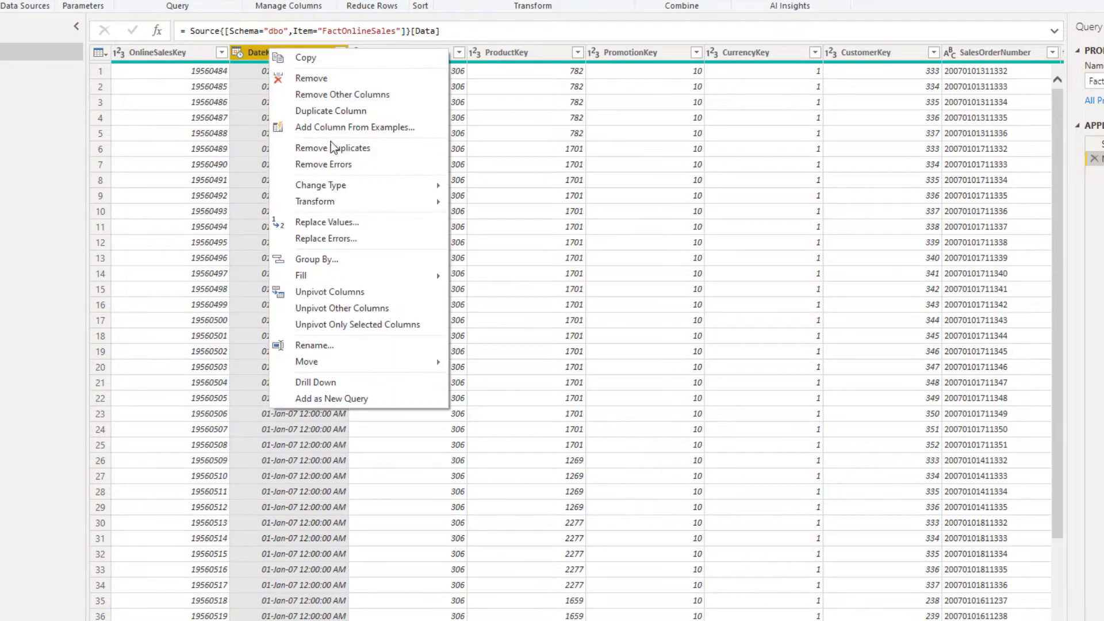
{"action": "mouse_move", "coordinate": [376, 185]}
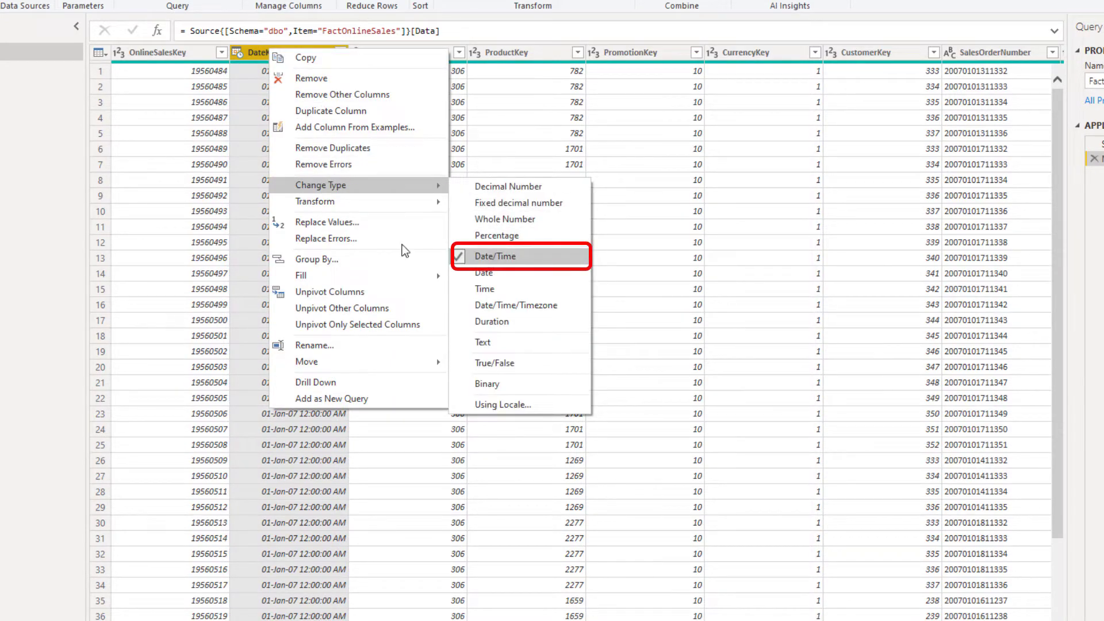
{"action": "left_click", "coordinate": [32, 236]}
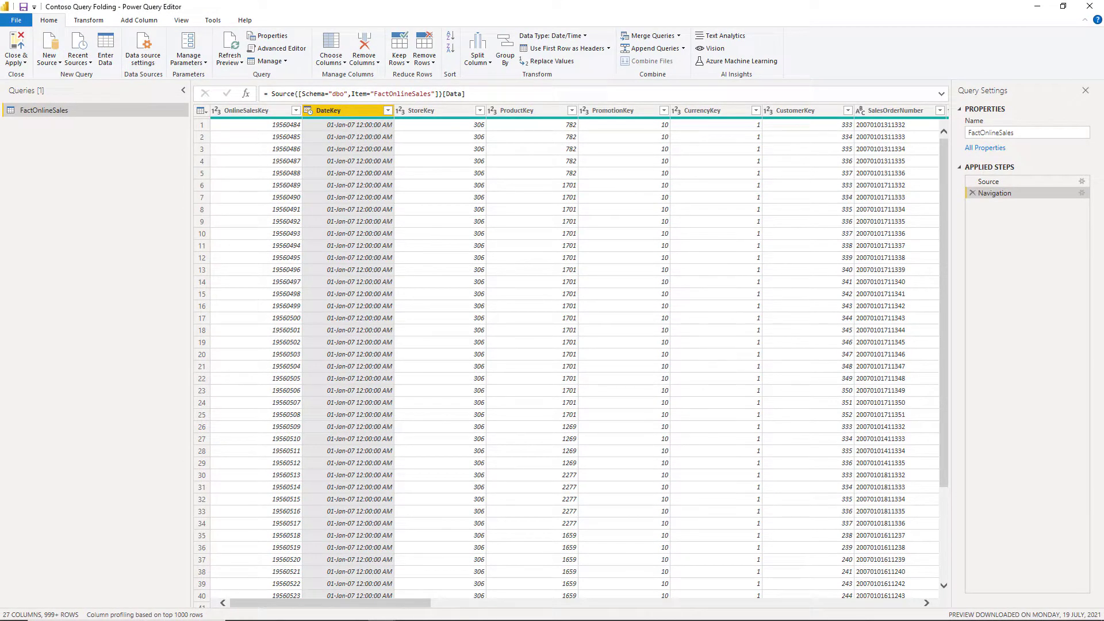
Change the data type of the DateKey column to Date directly after the Navigation step.
{"action": "right_click", "coordinate": [349, 106]}
{"action": "mouse_move", "coordinate": [403, 213]}
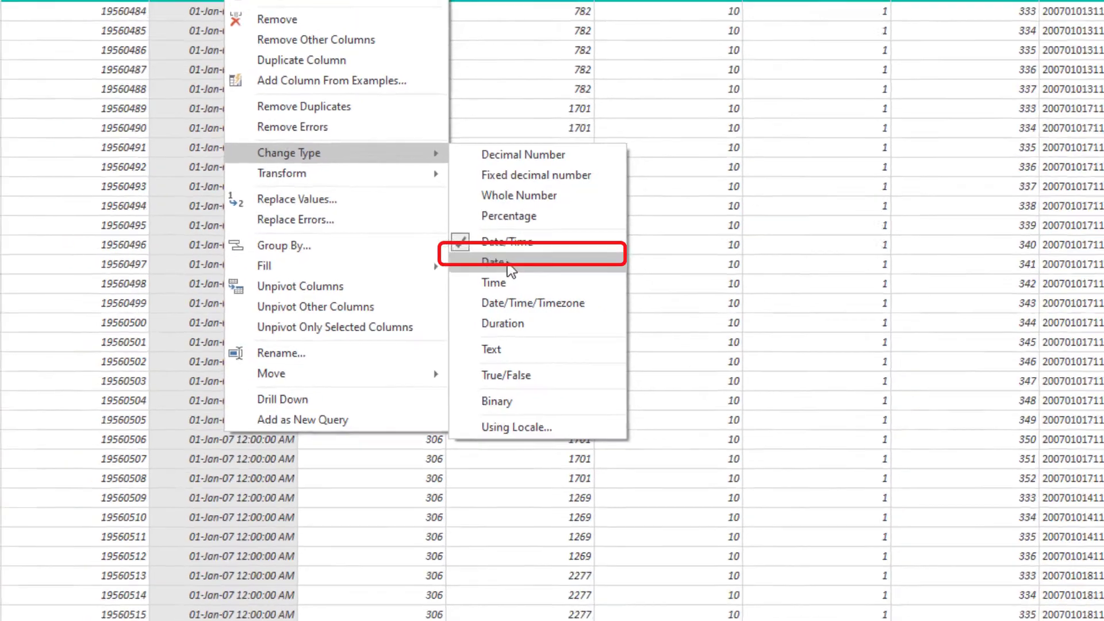
{"action": "left_click", "coordinate": [498, 253]}
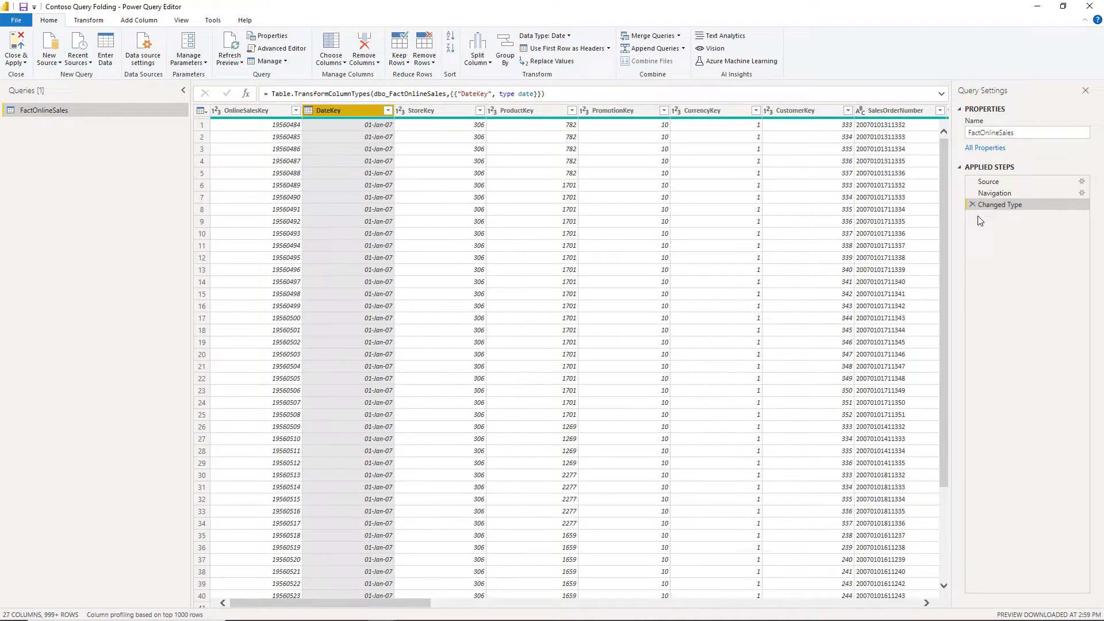
Examine the native query generated for the Changed Type step and close it.
{"action": "right_click", "coordinate": [1006, 209]}
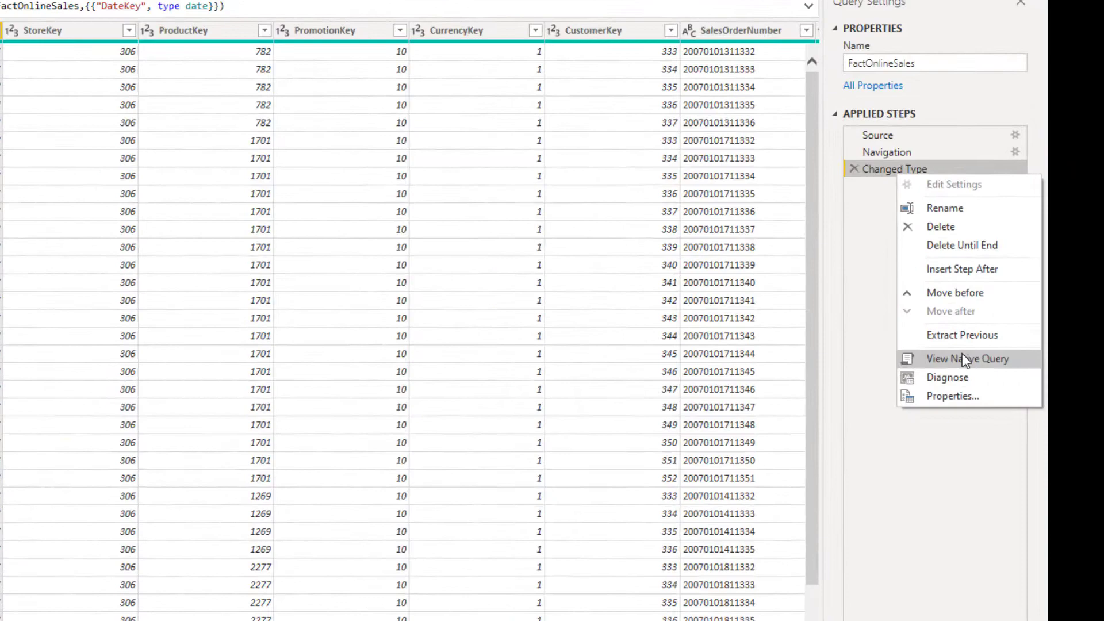
{"action": "left_click", "coordinate": [1048, 333]}
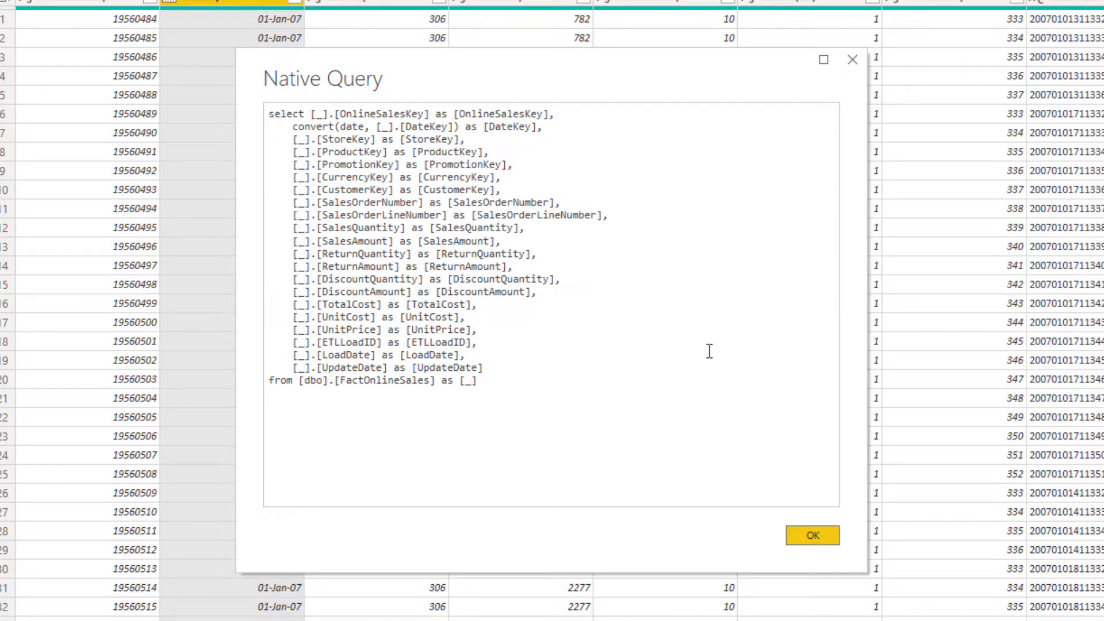
{"action": "left_click", "coordinate": [804, 533]}
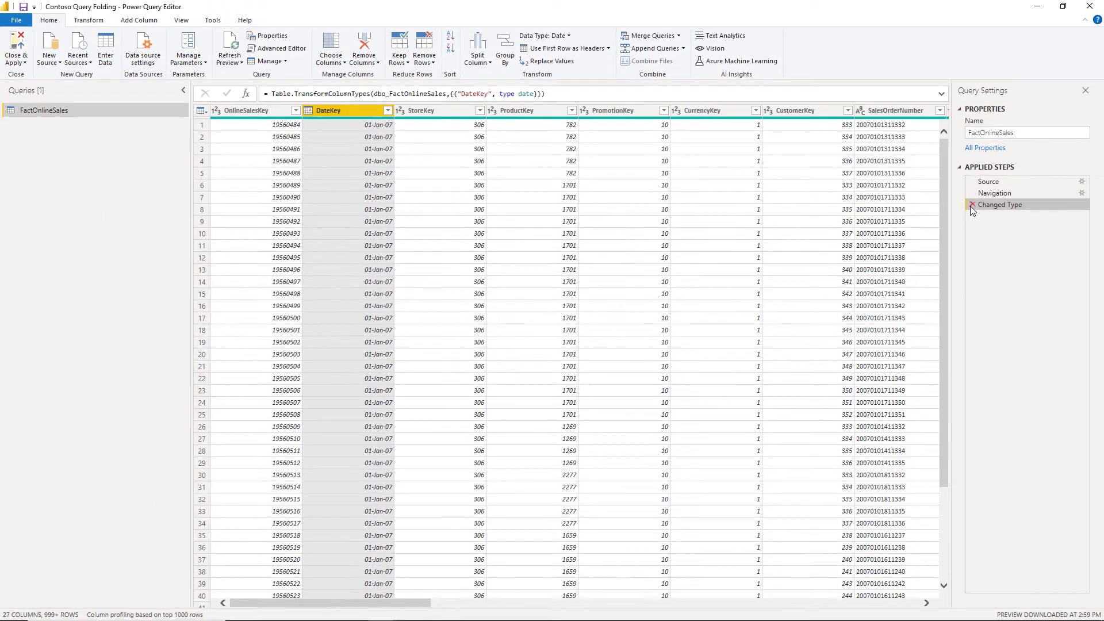
Delete the Changed Type step and apply the Date Only transformation to the DateKey column instead.
{"action": "left_click", "coordinate": [972, 205]}
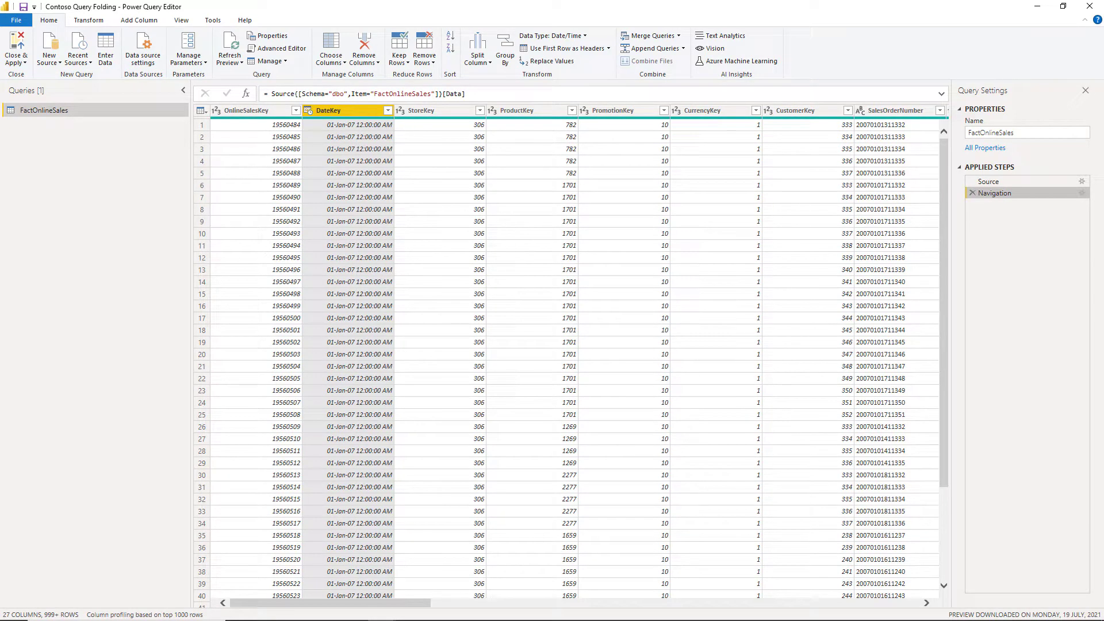
{"action": "right_click", "coordinate": [361, 115]}
{"action": "mouse_move", "coordinate": [407, 220]}
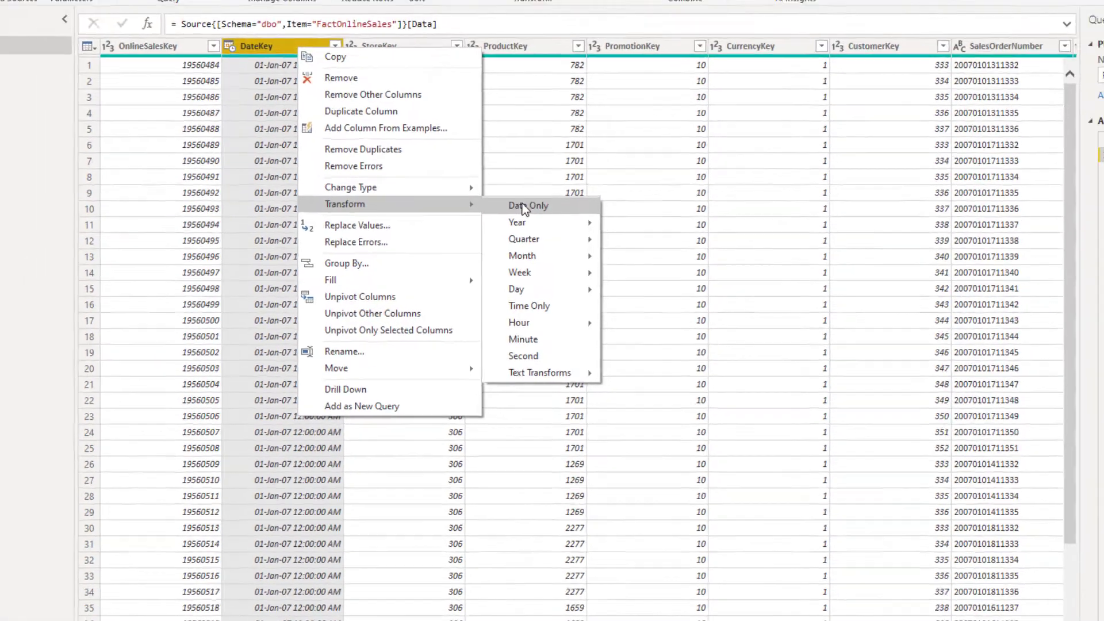
{"action": "left_click", "coordinate": [504, 186]}
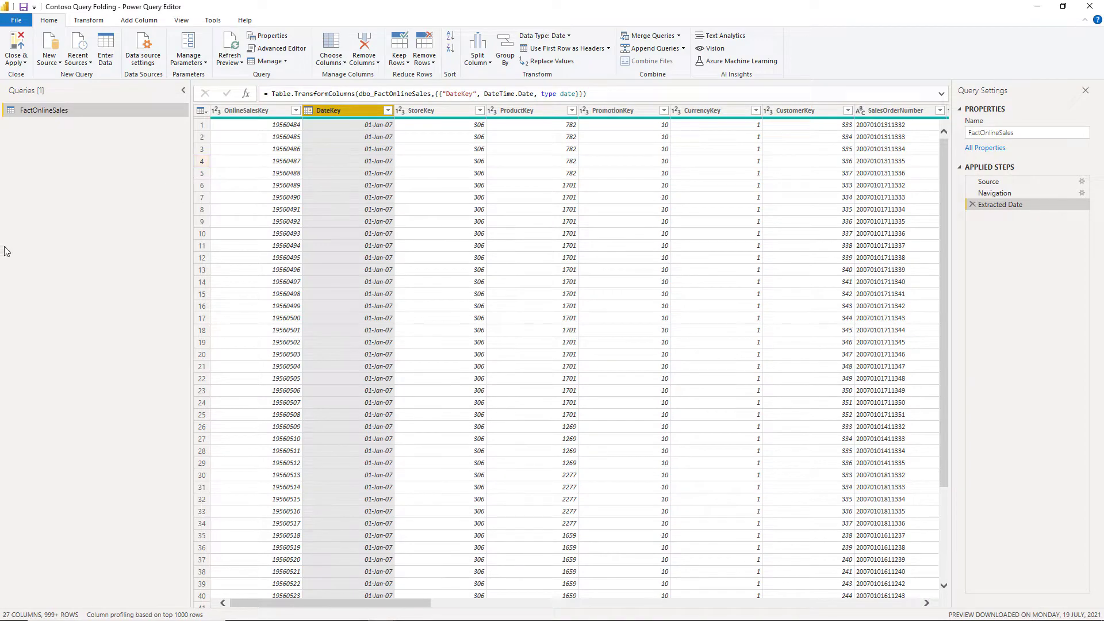
Check whether the Extracted Date step offers a native query.
{"action": "right_click", "coordinate": [998, 205]}
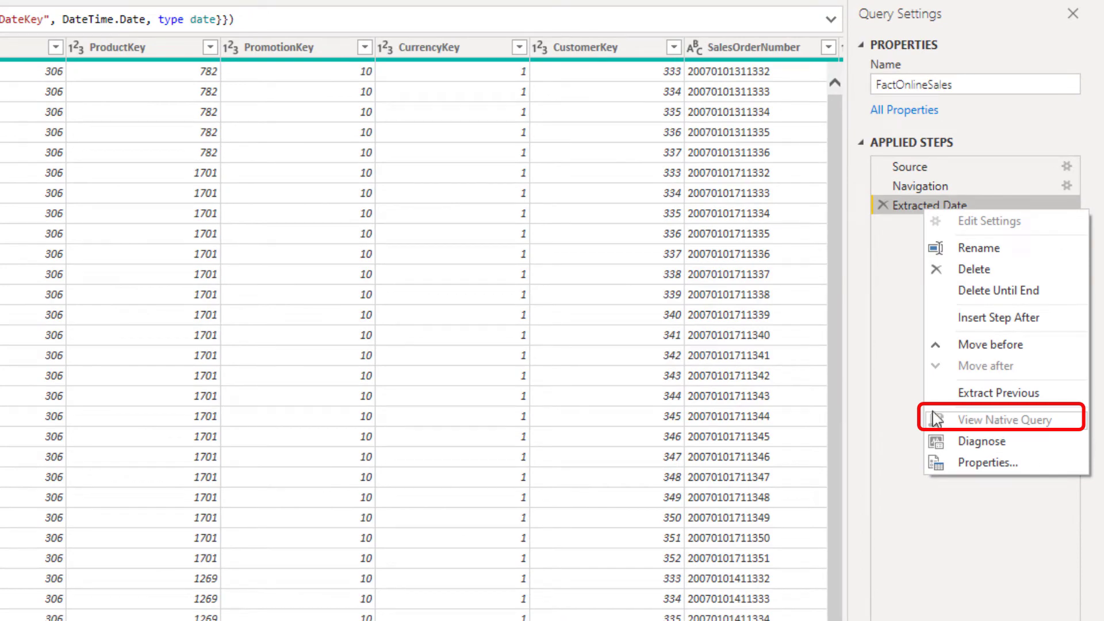
{"action": "left_click", "coordinate": [895, 340]}
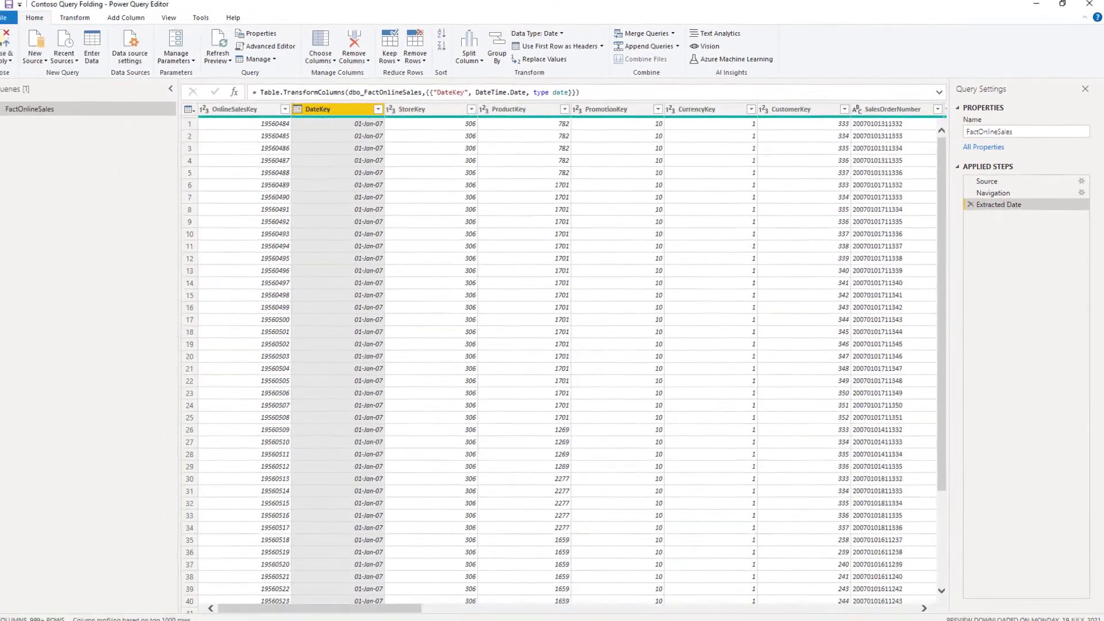
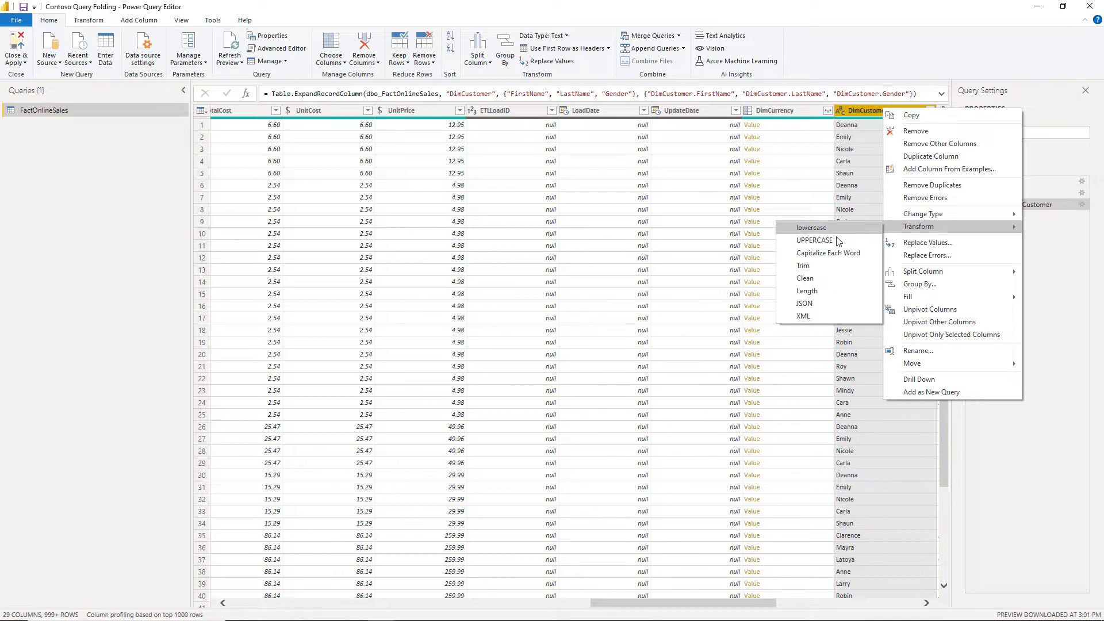
Convert the DimCustomer.FirstName column to uppercase and change the DateKey column's data type to Date.
{"action": "left_click", "coordinate": [837, 240]}
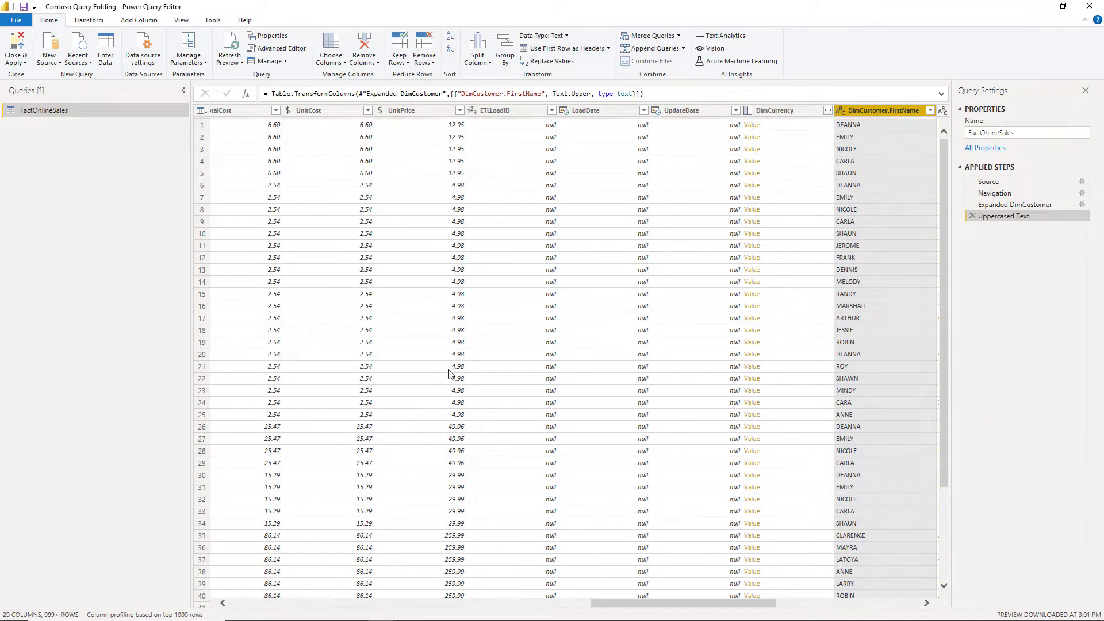
{"action": "left_click_drag", "start_coordinate": [667, 608], "coordinate": [291, 612]}
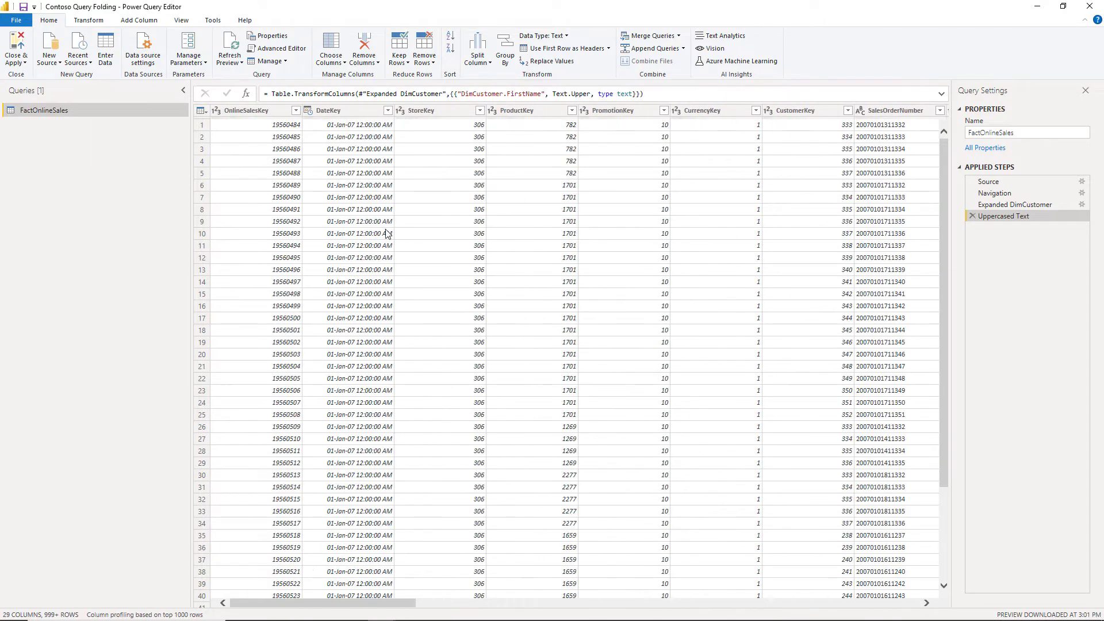
{"action": "right_click", "coordinate": [345, 111]}
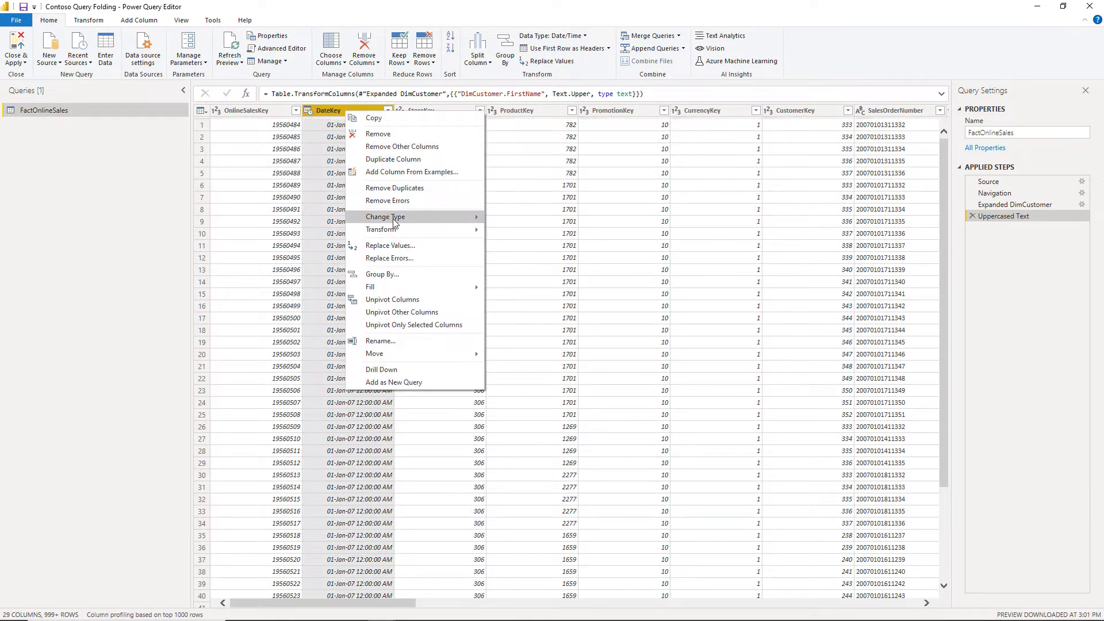
{"action": "mouse_move", "coordinate": [403, 217]}
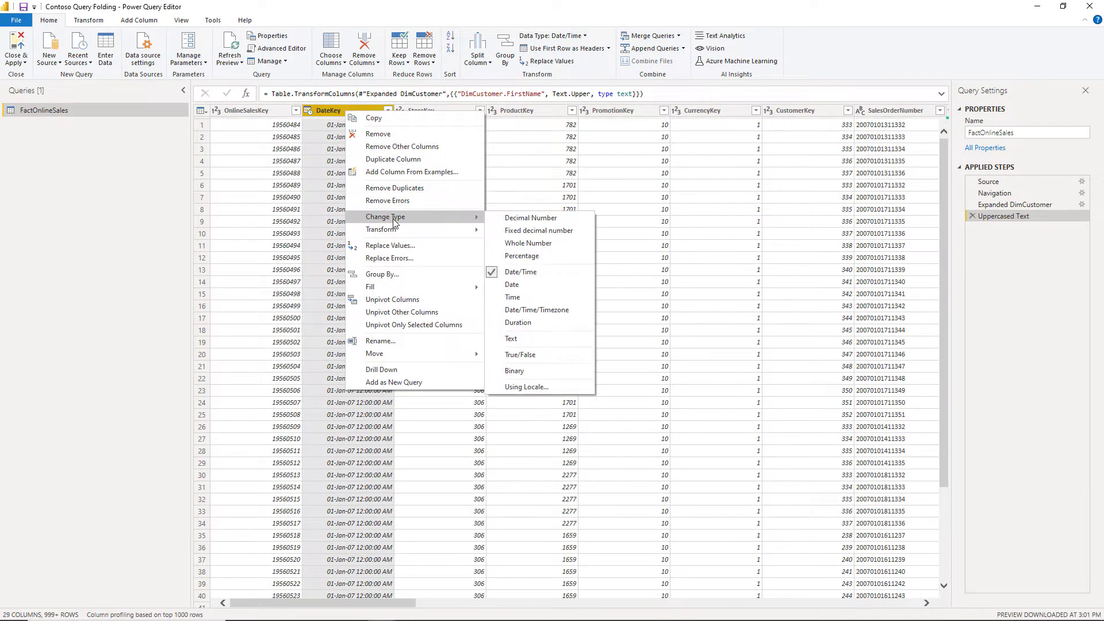
{"action": "left_click", "coordinate": [519, 284]}
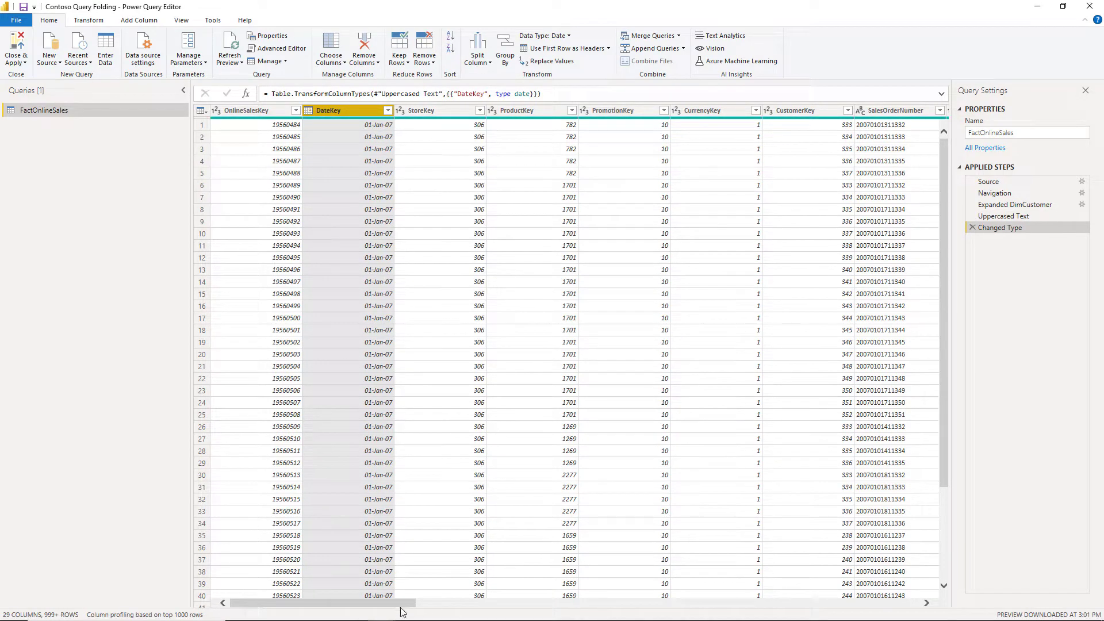
Expand the DimProduct column to include only BrandName, keeping the original column name as prefix.
{"action": "left_click_drag", "start_coordinate": [404, 603], "coordinate": [819, 609]}
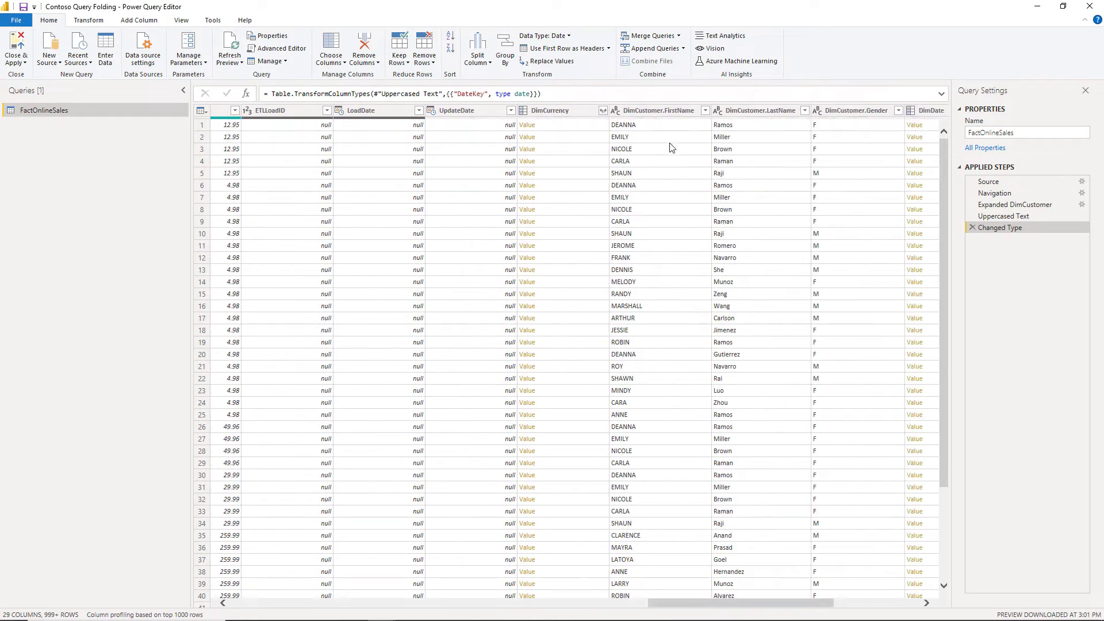
{"action": "left_click_drag", "start_coordinate": [696, 607], "coordinate": [783, 561]}
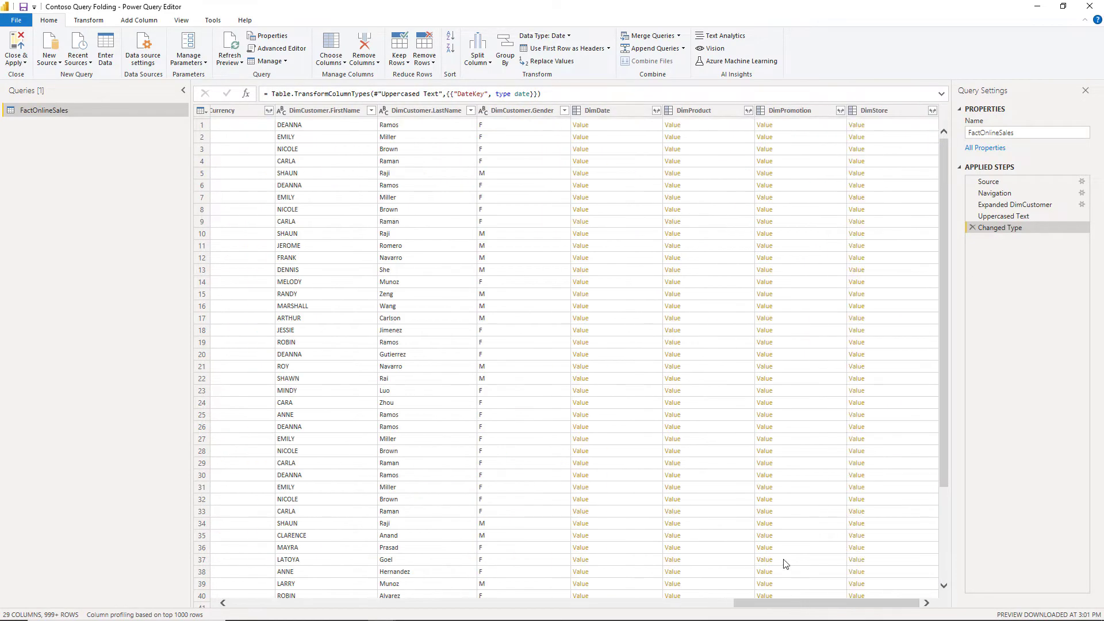
{"action": "left_click", "coordinate": [748, 110]}
{"action": "left_click", "coordinate": [580, 145]}
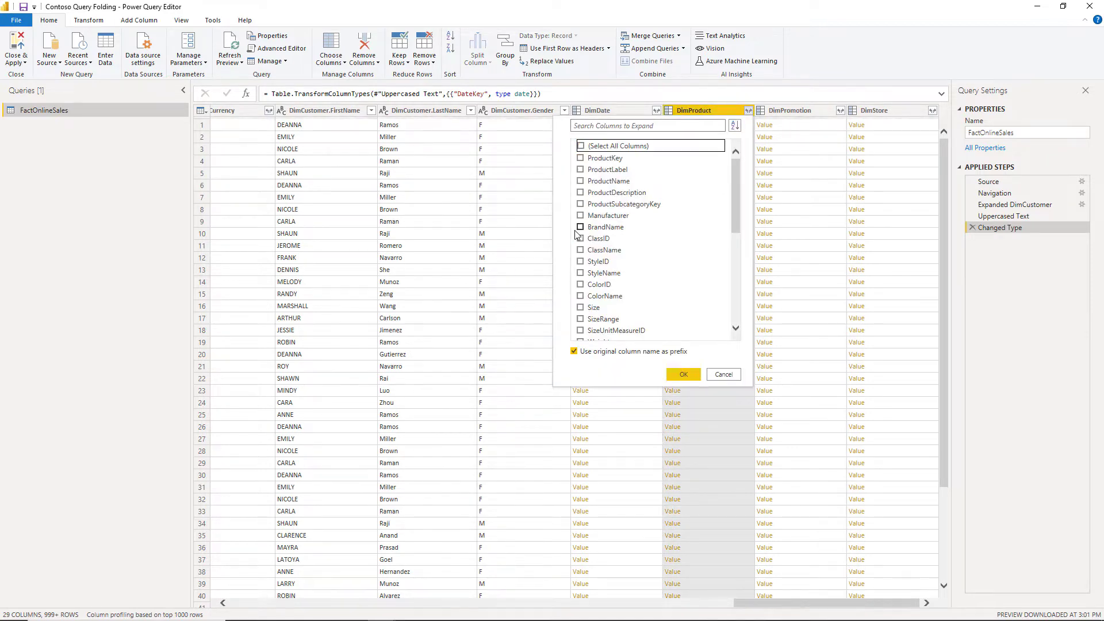
{"action": "left_click", "coordinate": [580, 226]}
{"action": "left_click", "coordinate": [681, 374]}
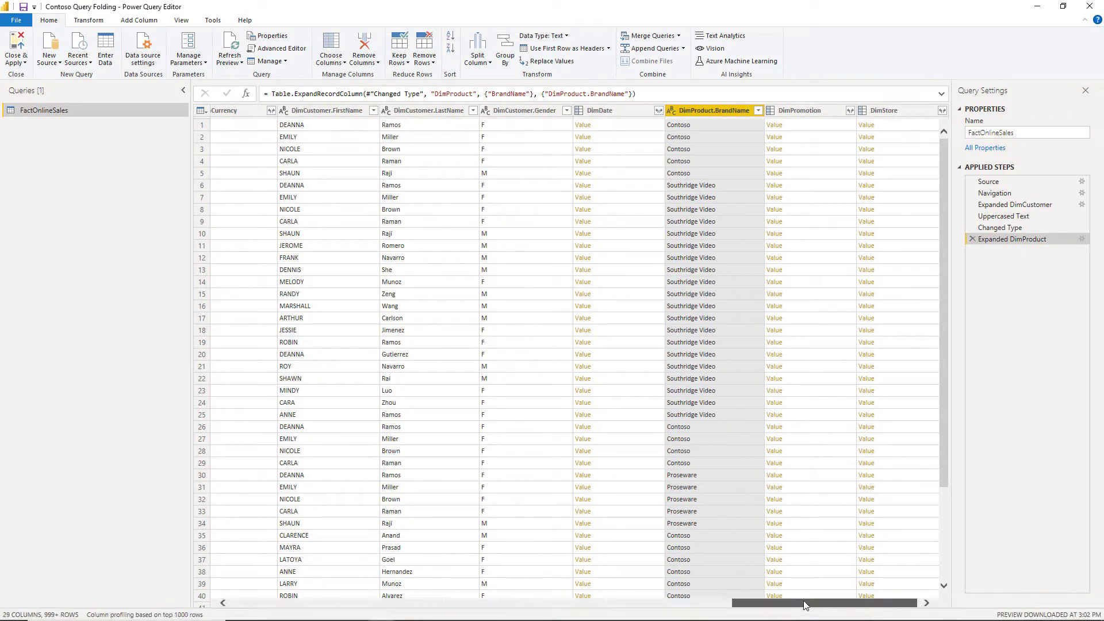
Transform the SalesAmount column to its absolute value.
{"action": "left_click_drag", "start_coordinate": [803, 604], "coordinate": [489, 601]}
{"action": "right_click", "coordinate": [495, 112]}
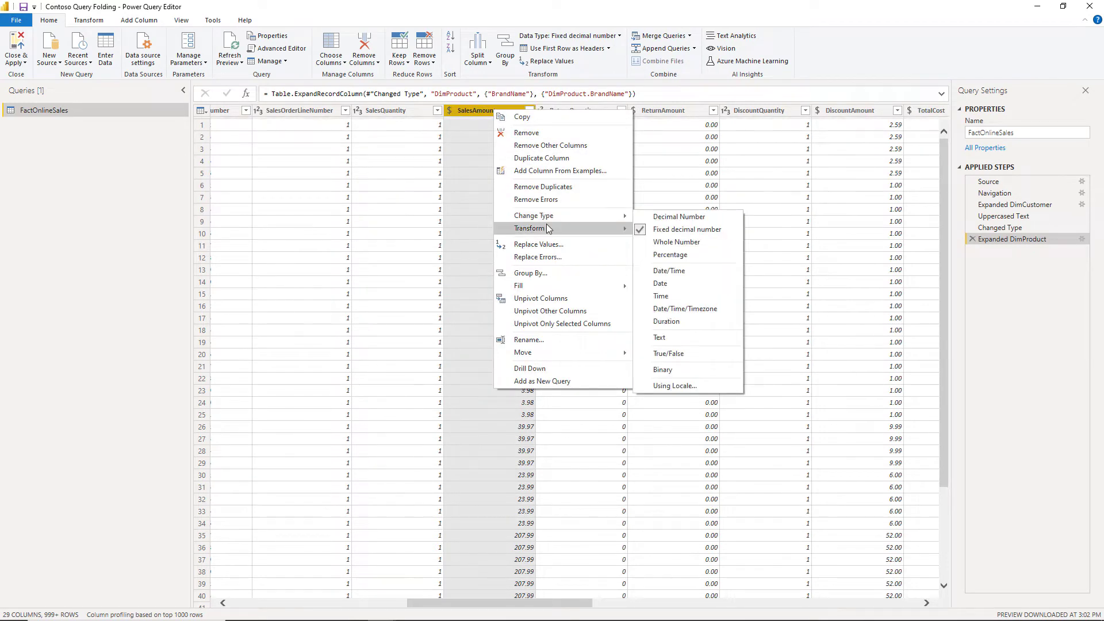
{"action": "mouse_move", "coordinate": [548, 228]}
{"action": "left_click", "coordinate": [674, 242]}
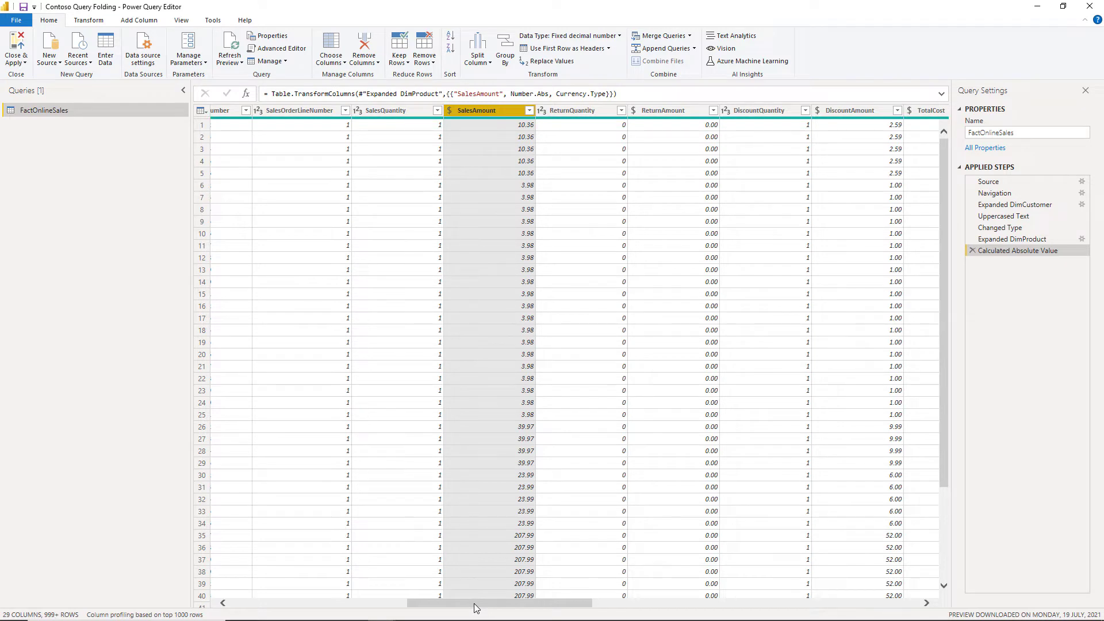
Filter the rows to keep only those where TotalCost is greater than 5.
{"action": "left_click_drag", "start_coordinate": [475, 608], "coordinate": [543, 608]}
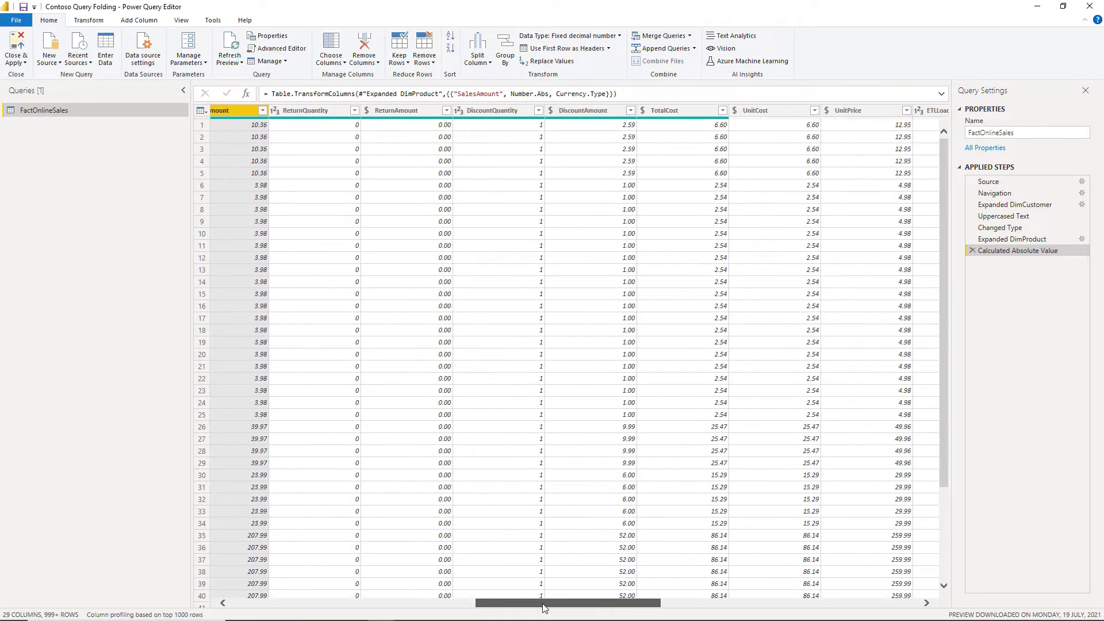
{"action": "left_click", "coordinate": [722, 109]}
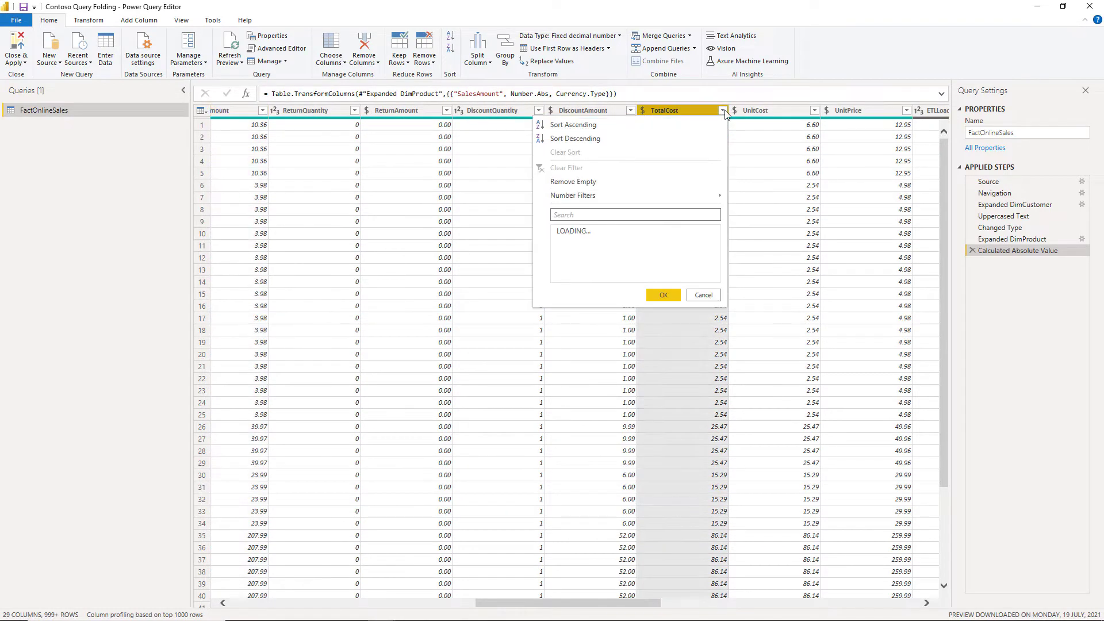
{"action": "mouse_move", "coordinate": [687, 199]}
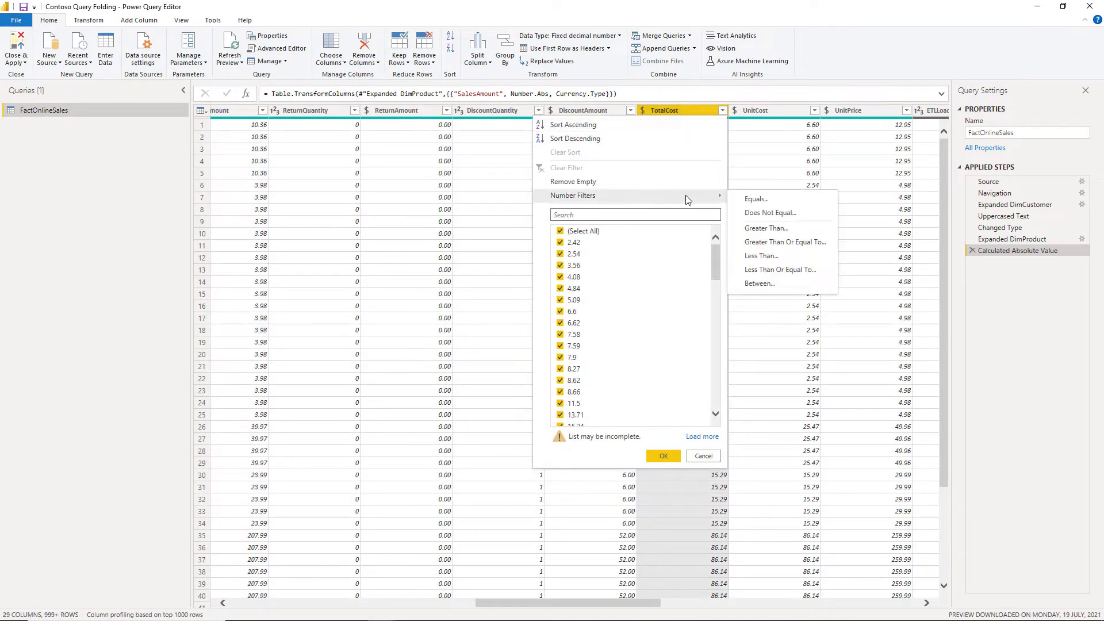
{"action": "left_click", "coordinate": [774, 229]}
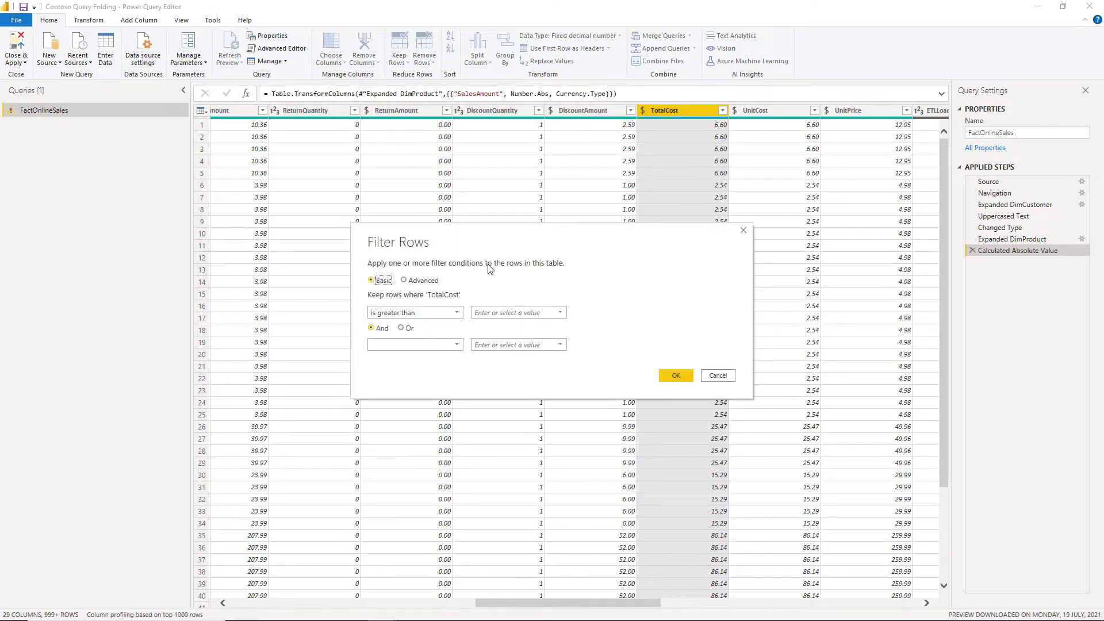
{"action": "left_click", "coordinate": [488, 314]}
{"action": "left_click", "coordinate": [675, 375]}
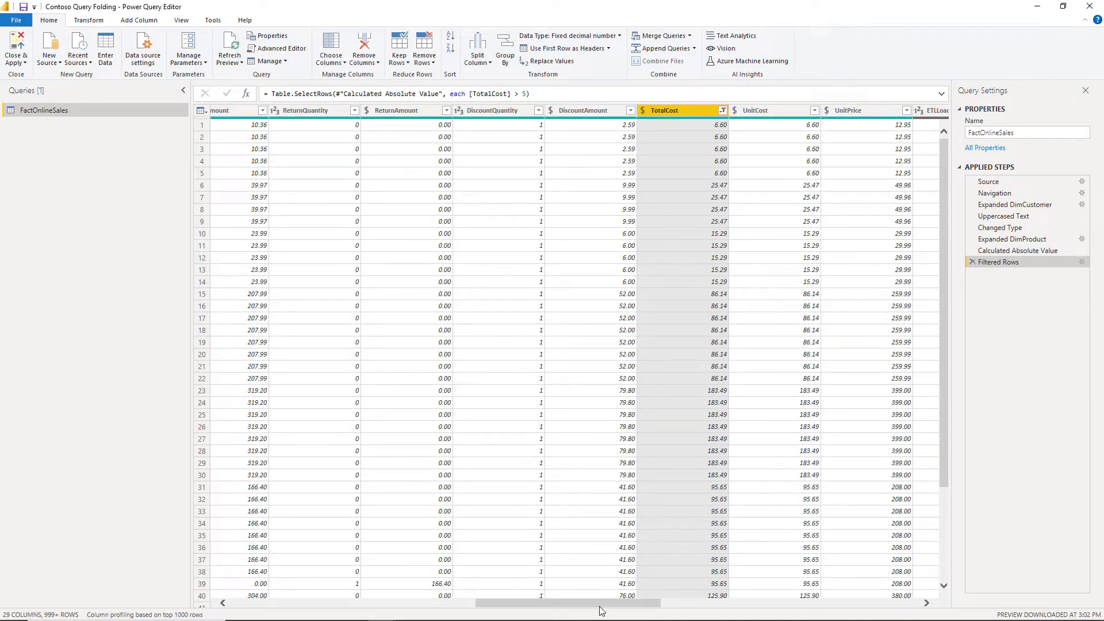
Remove the ETLLoadID column from the FactOnlineSales query.
{"action": "left_click_drag", "start_coordinate": [600, 607], "coordinate": [685, 608]}
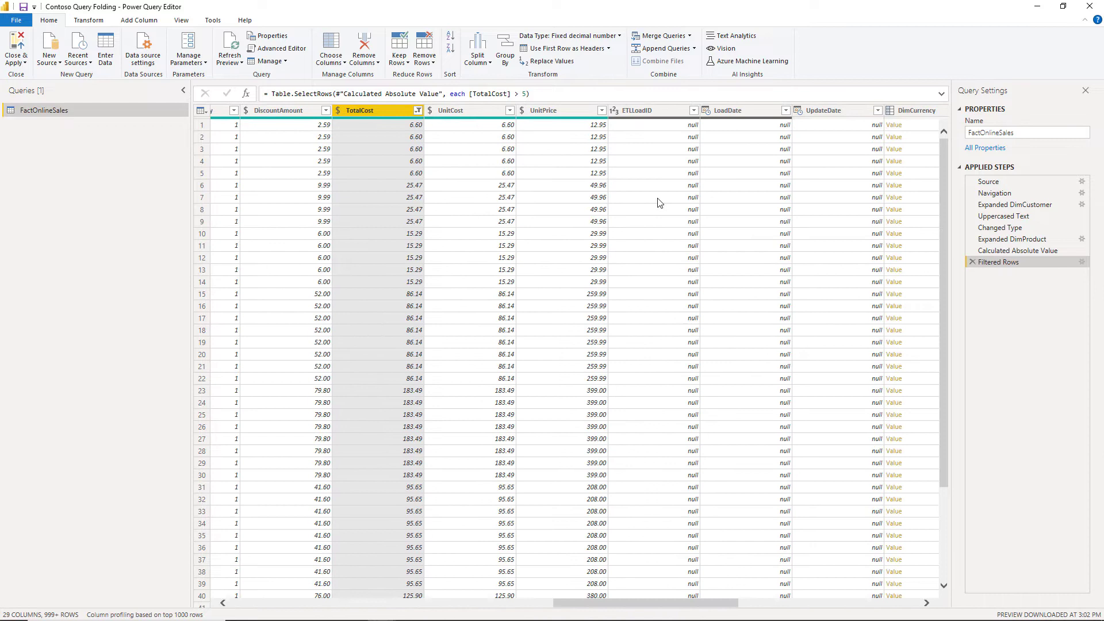
{"action": "left_click", "coordinate": [651, 112]}
{"action": "right_click", "coordinate": [650, 112]}
{"action": "left_click", "coordinate": [691, 136]}
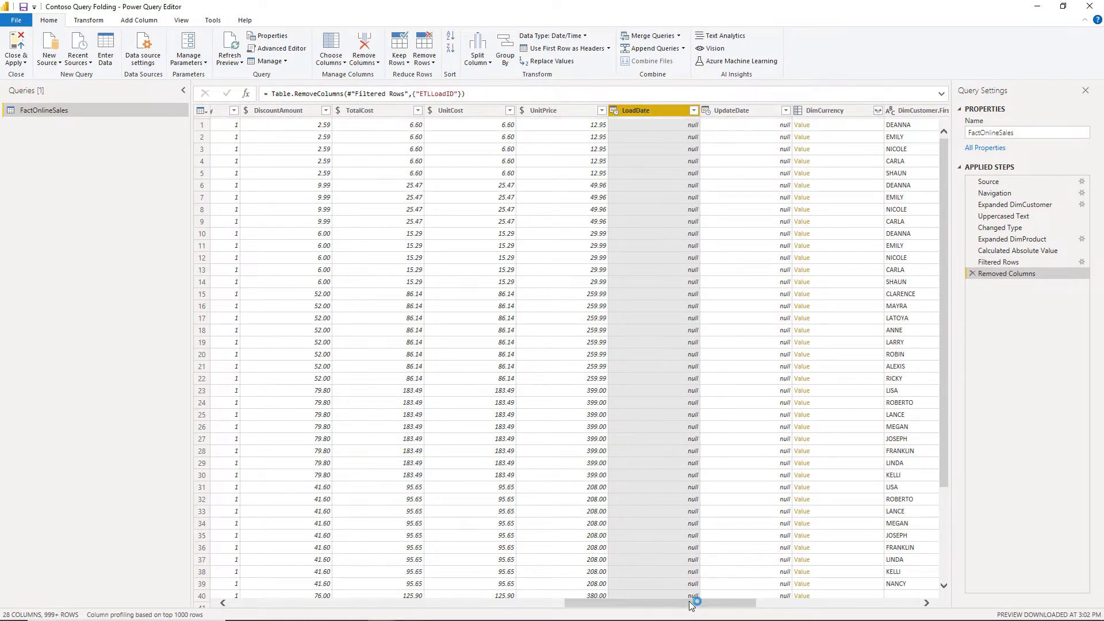
Replace the value M with Male in the DimCustomer.Gender column.
{"action": "left_click_drag", "start_coordinate": [694, 604], "coordinate": [803, 601]}
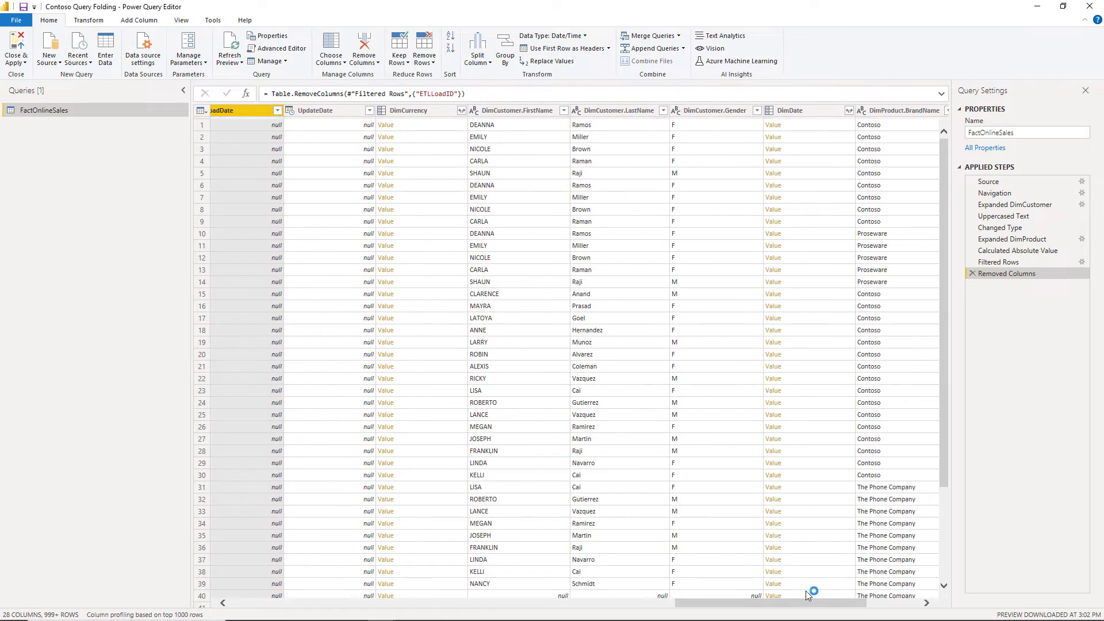
{"action": "left_click", "coordinate": [719, 113]}
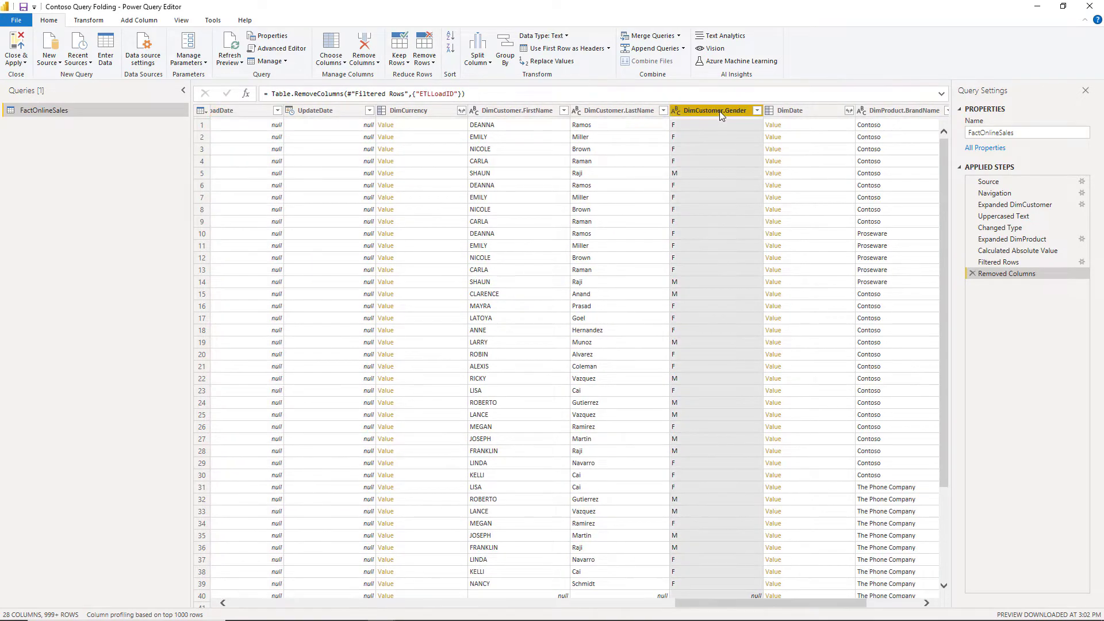
{"action": "right_click", "coordinate": [720, 112]}
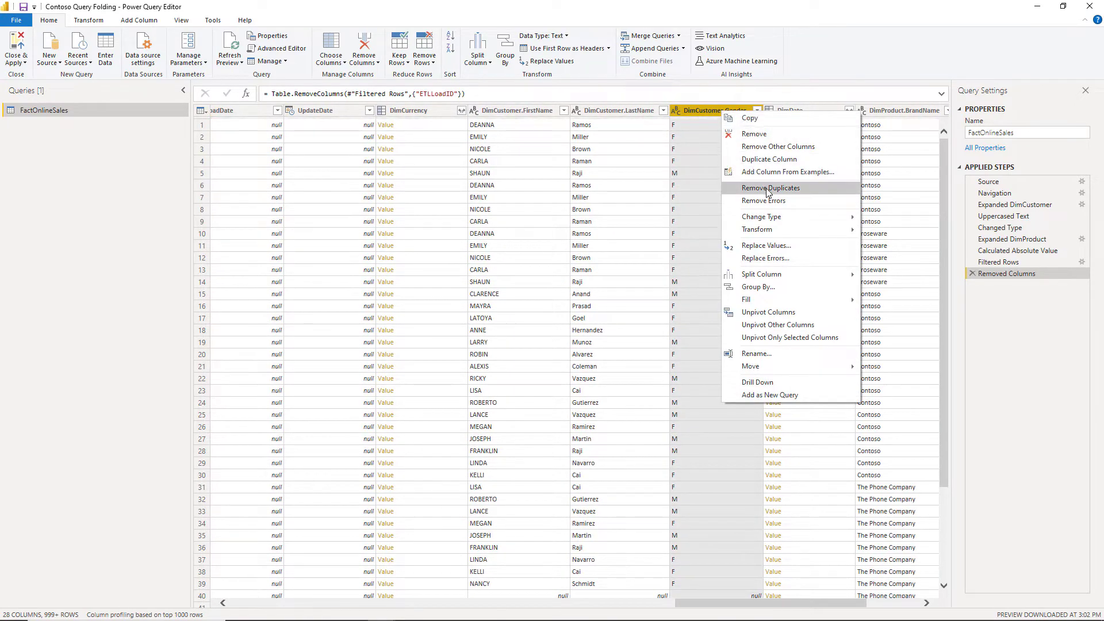
{"action": "left_click", "coordinate": [758, 245]}
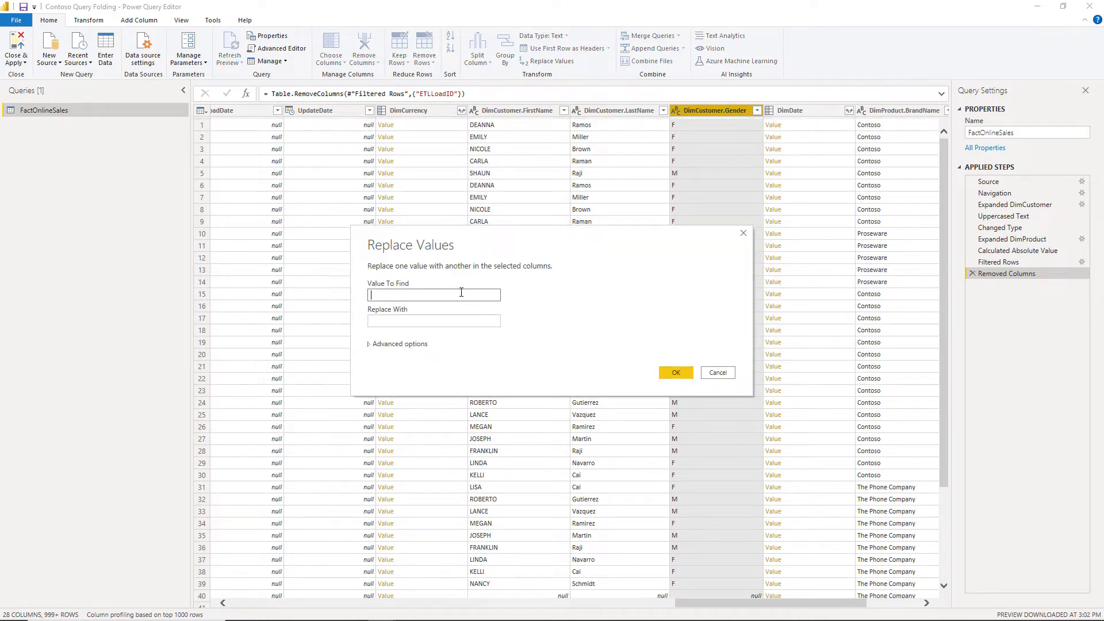
{"action": "type", "text": "M"}
{"action": "key", "text": "Tab"}
{"action": "type", "text": "Male"}
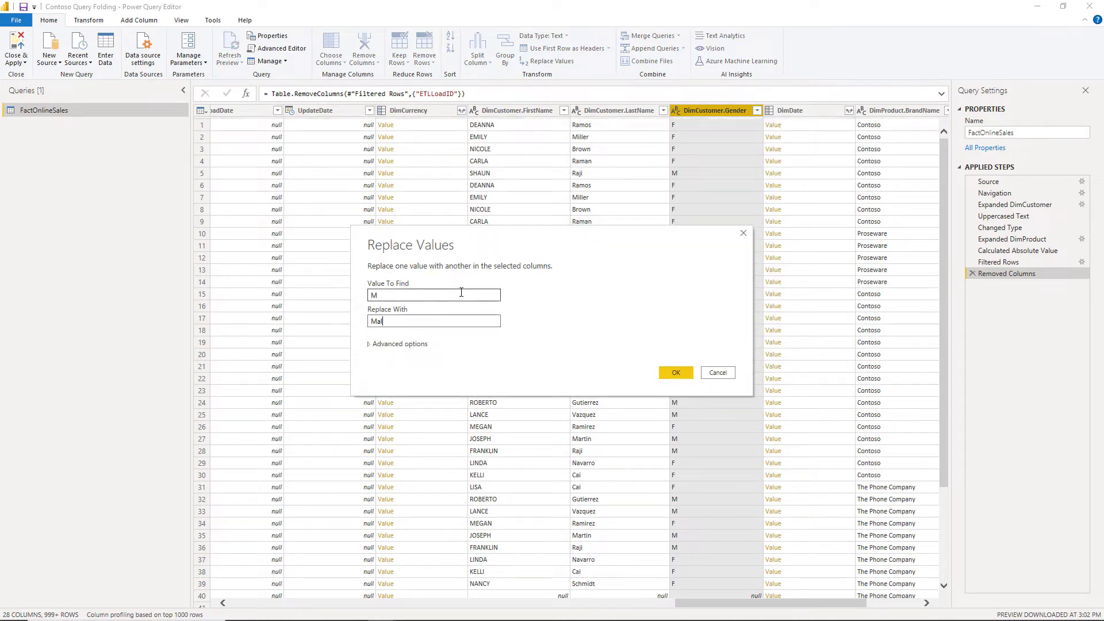
{"action": "left_click", "coordinate": [680, 371]}
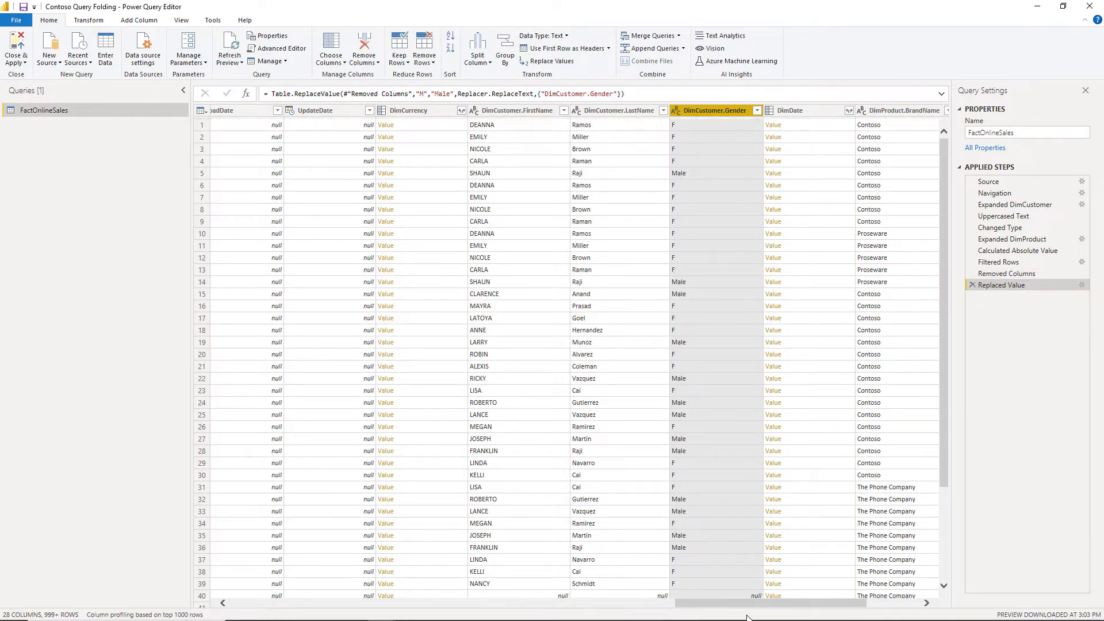
Filter the rows to keep only those where SalesAmount is greater than 500.
{"action": "left_click_drag", "start_coordinate": [747, 604], "coordinate": [241, 604]}
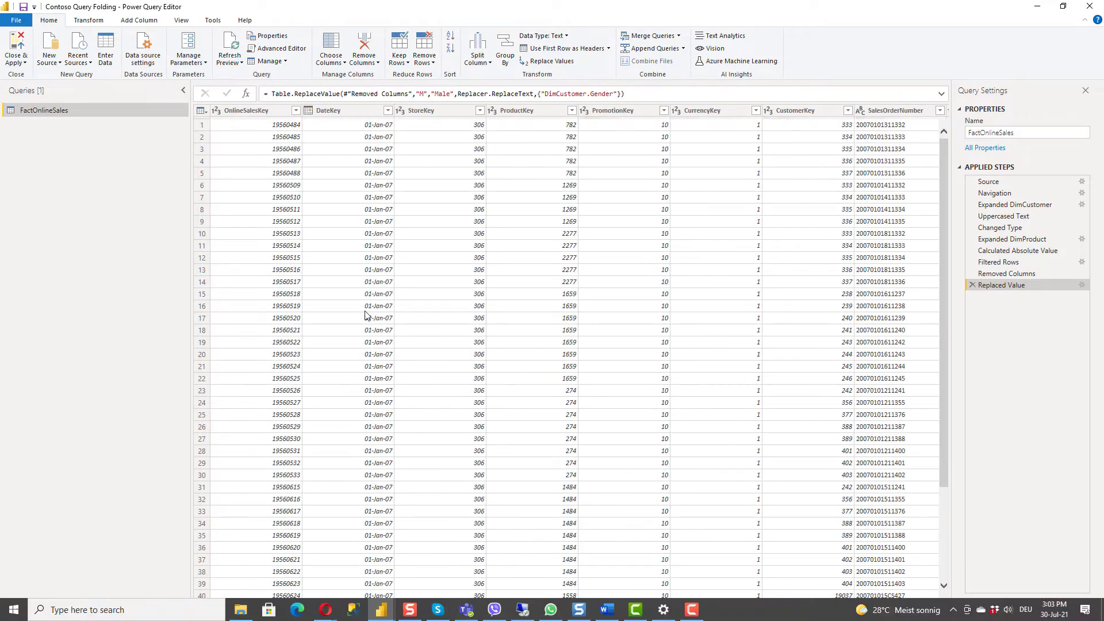
{"action": "left_click", "coordinate": [347, 109]}
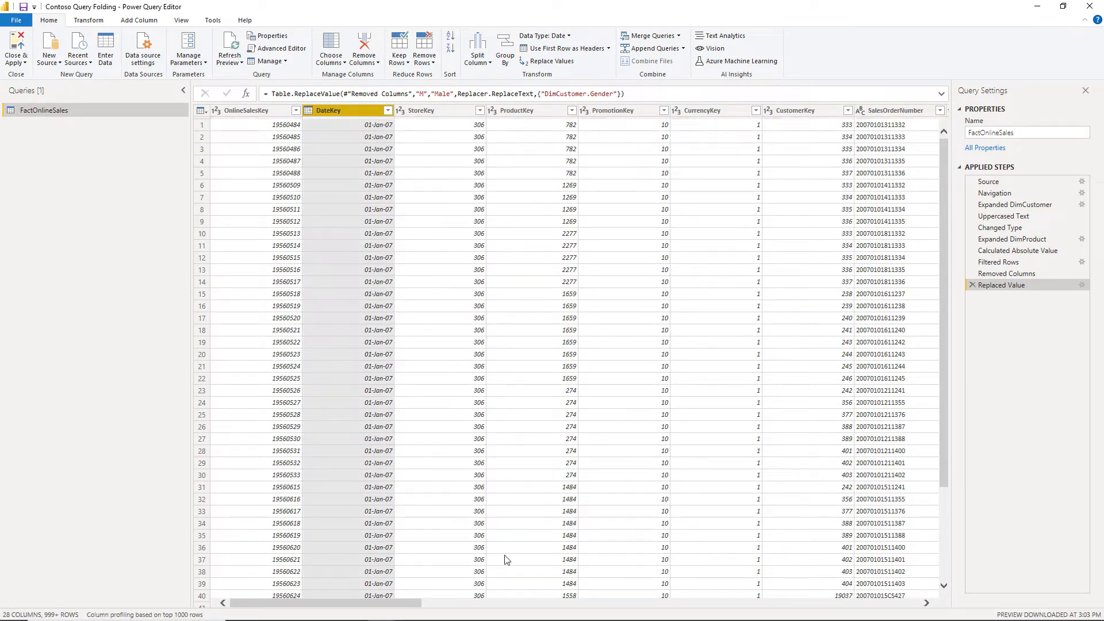
{"action": "left_click_drag", "start_coordinate": [398, 603], "coordinate": [579, 614]}
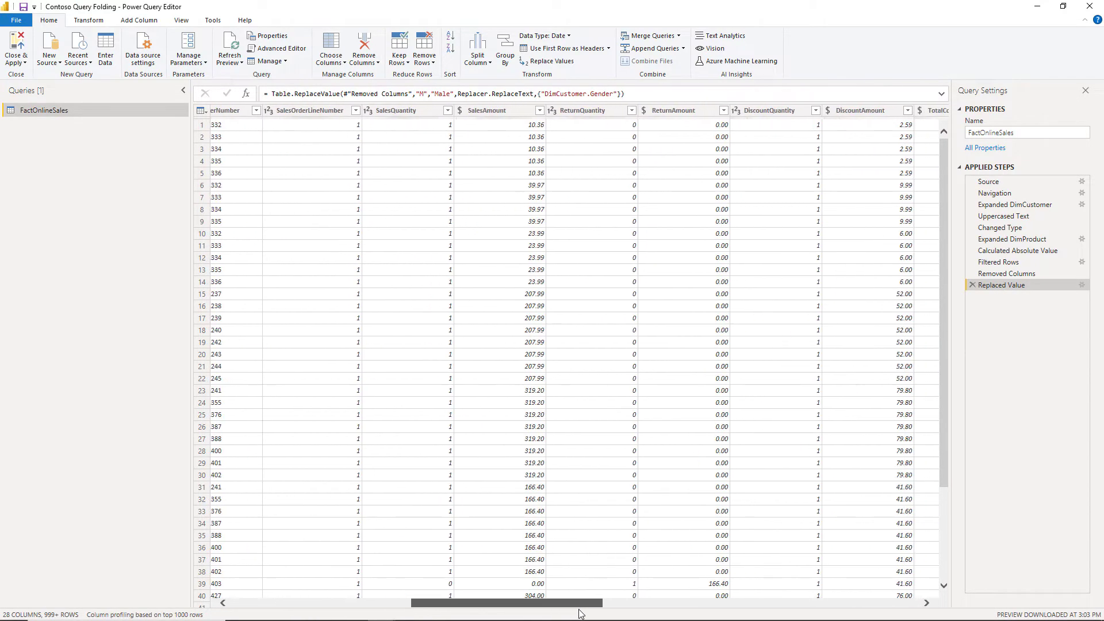
{"action": "left_click", "coordinate": [539, 111]}
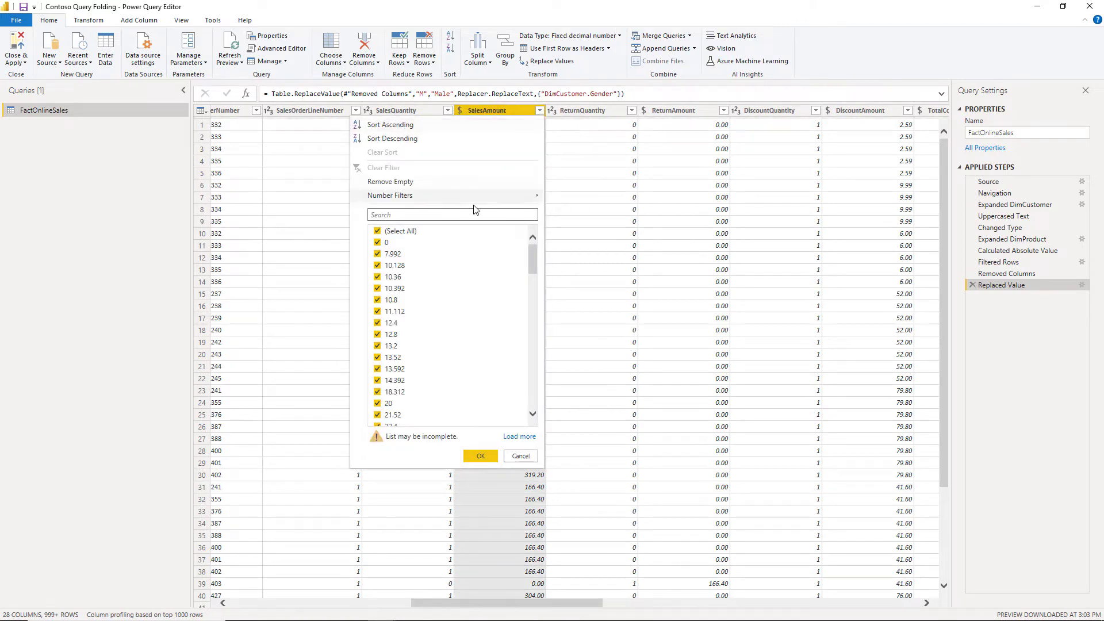
{"action": "mouse_move", "coordinate": [481, 197]}
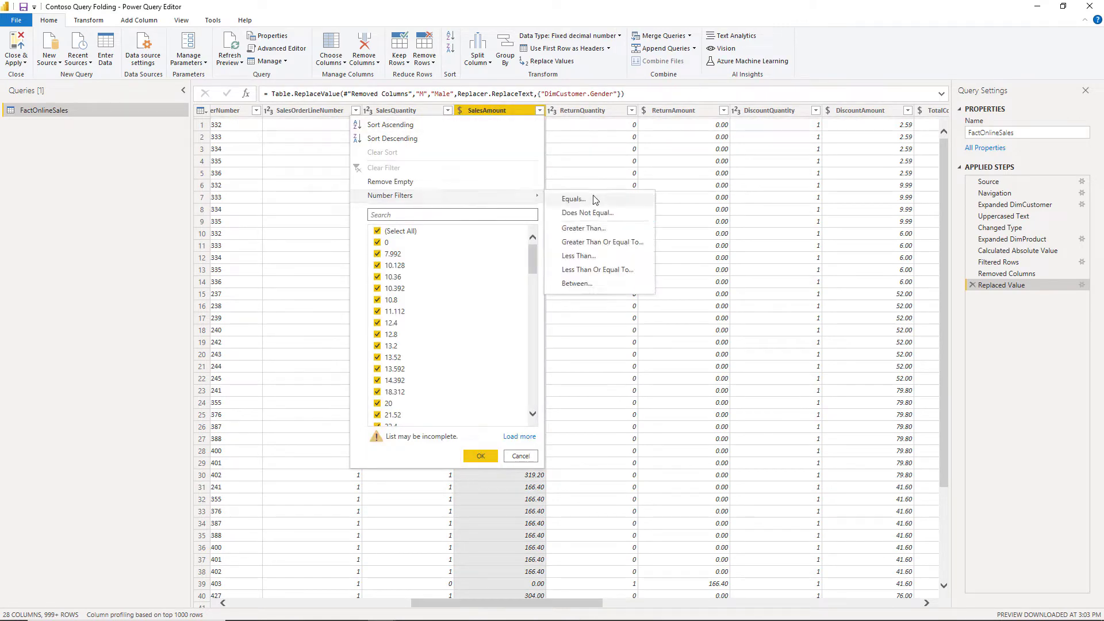
{"action": "left_click", "coordinate": [592, 228]}
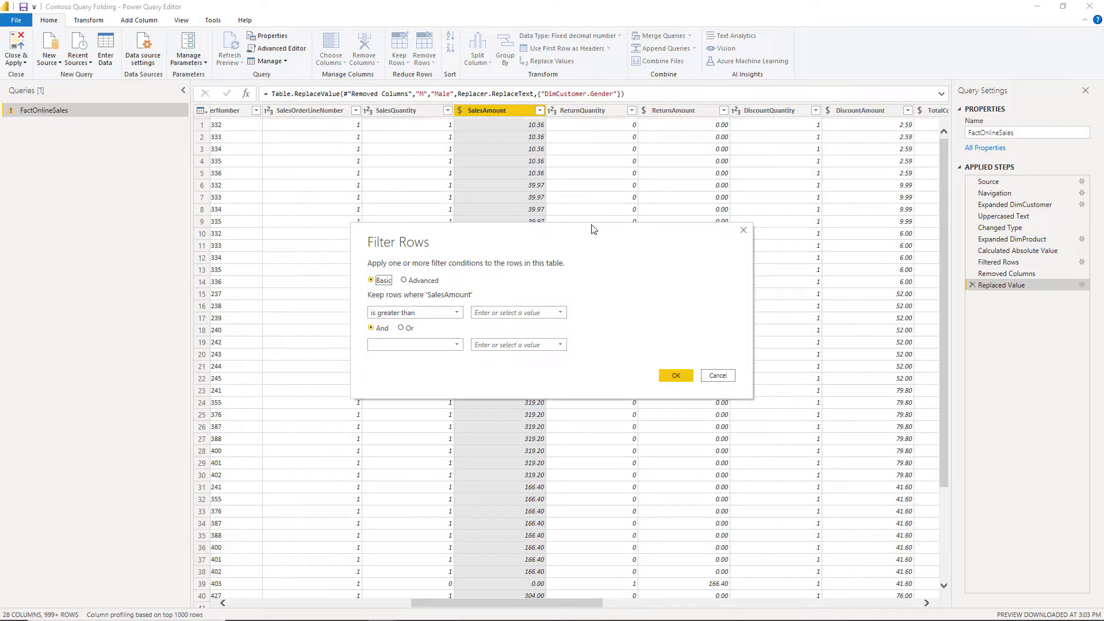
{"action": "left_click", "coordinate": [505, 311]}
{"action": "type", "text": "500"}
{"action": "left_click", "coordinate": [684, 375]}
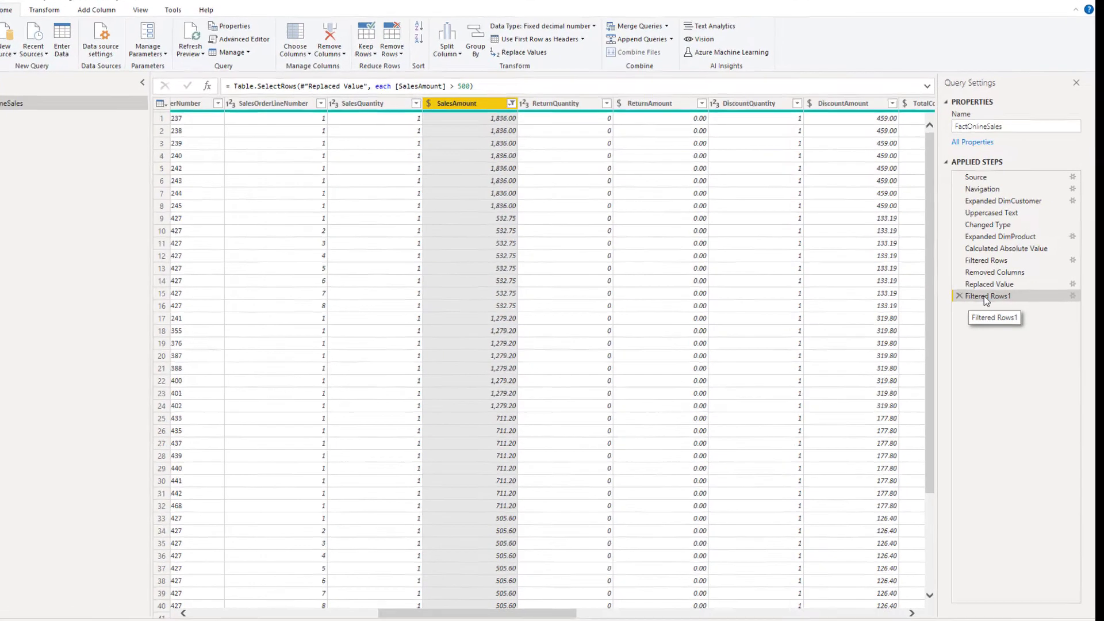
Examine how the transformations are translated into SQL in the native query of the SalesAmount filter step, and close it.
{"action": "right_click", "coordinate": [997, 297]}
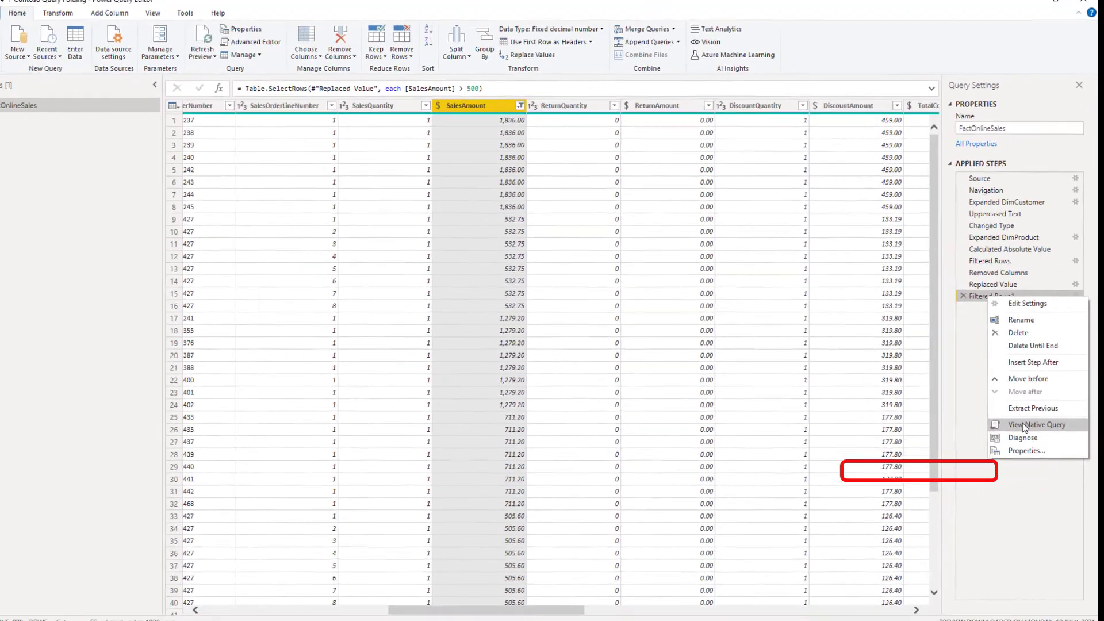
{"action": "left_click", "coordinate": [894, 472]}
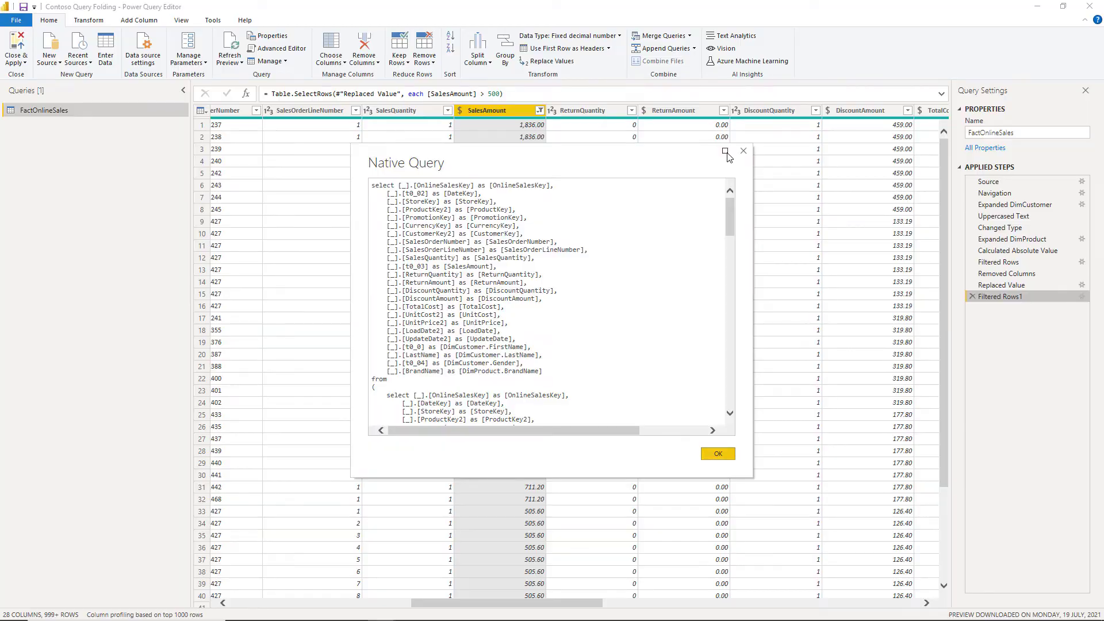
{"action": "left_click", "coordinate": [726, 151]}
{"action": "scroll", "coordinate": [316, 286], "scroll_direction": "down", "scroll_amount": 20}
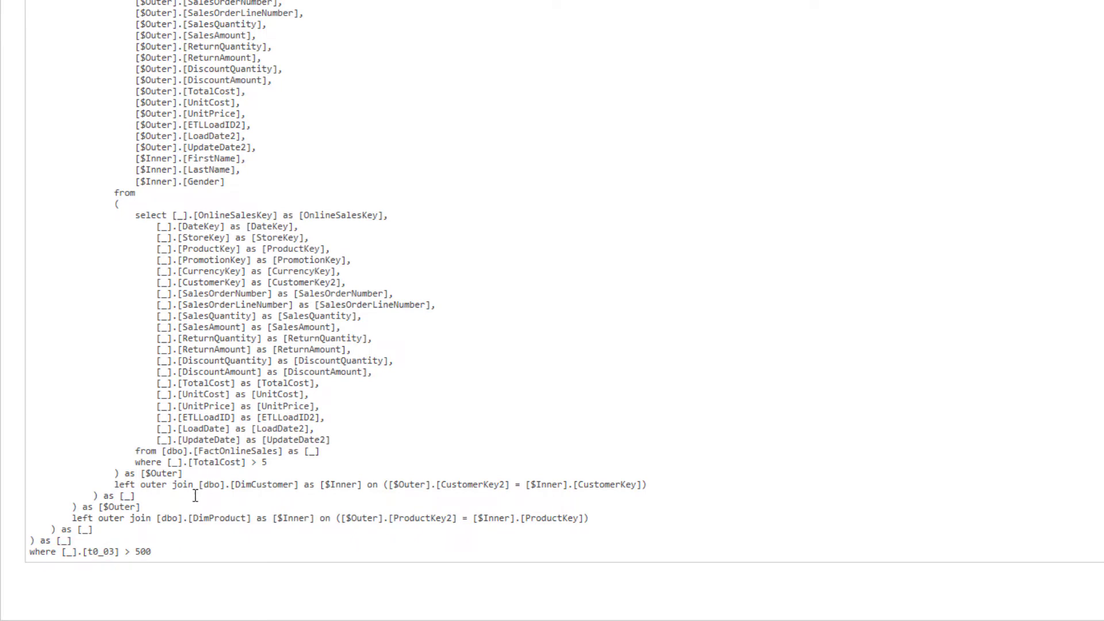
{"action": "scroll", "coordinate": [181, 366], "scroll_direction": "up", "scroll_amount": 14}
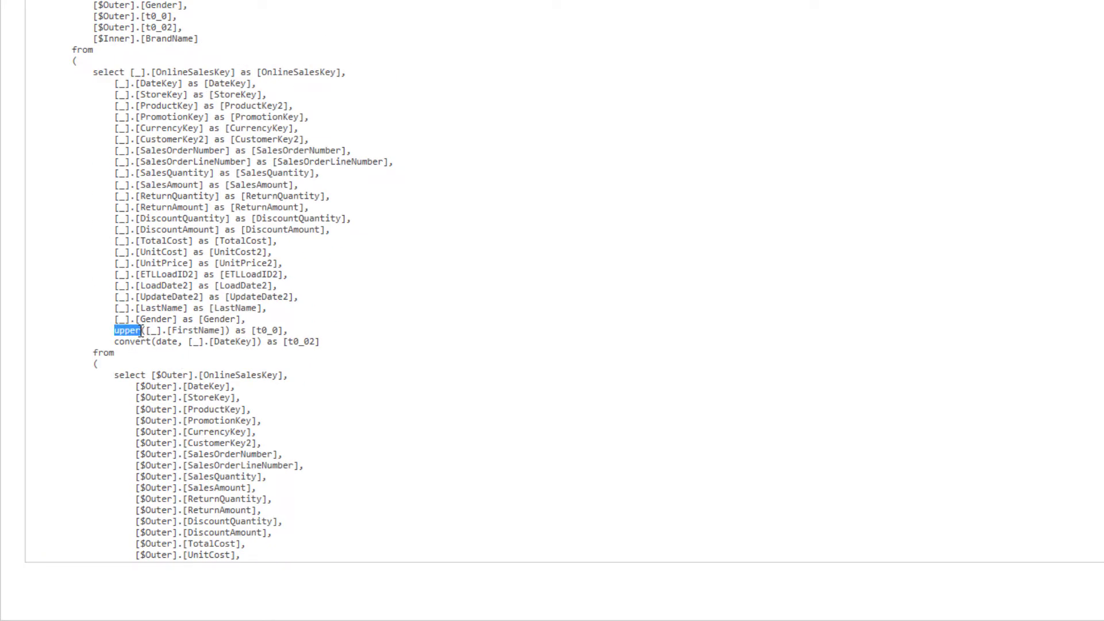
{"action": "left_click_drag", "start_coordinate": [114, 343], "coordinate": [154, 341]}
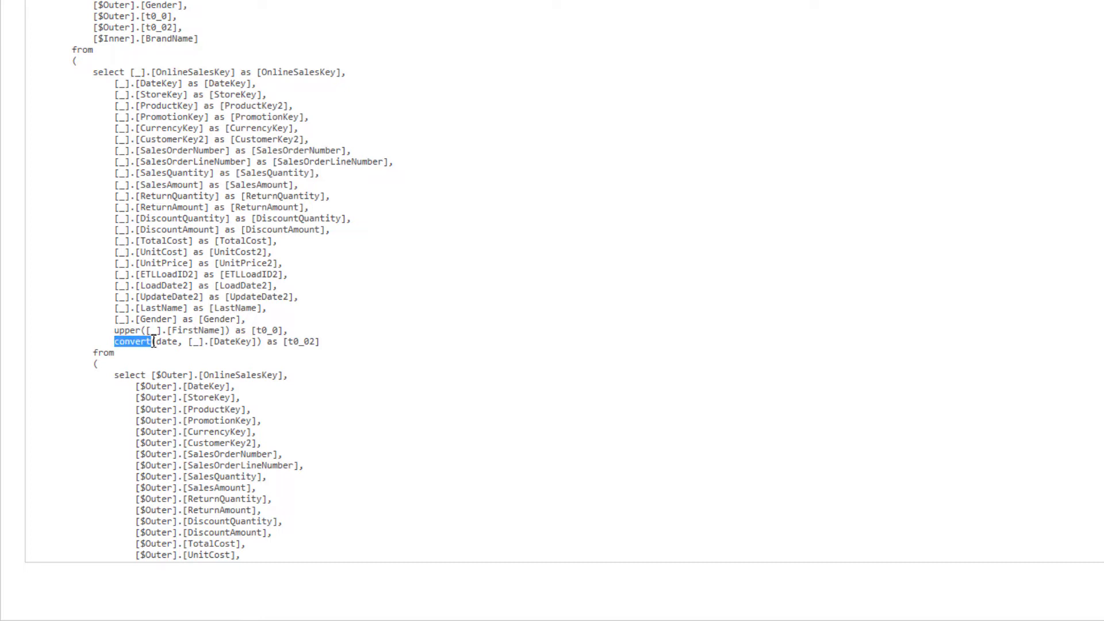
{"action": "scroll", "coordinate": [153, 341], "scroll_direction": "up", "scroll_amount": 13}
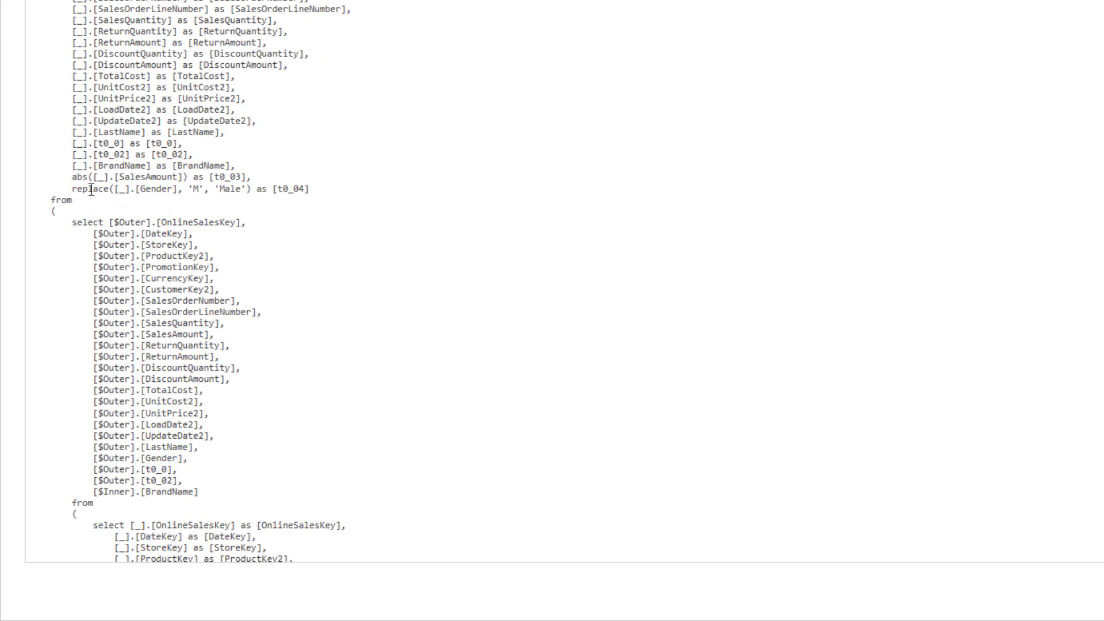
{"action": "left_click_drag", "start_coordinate": [68, 177], "coordinate": [106, 190]}
{"action": "left_click", "coordinate": [208, 190]}
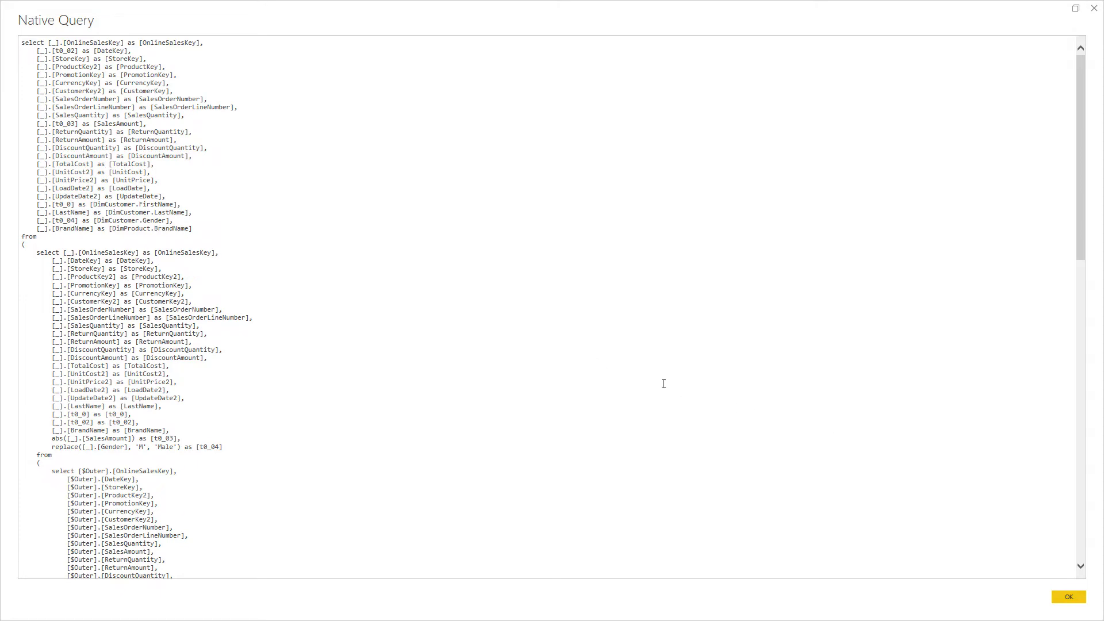
{"action": "left_click", "coordinate": [1094, 8]}
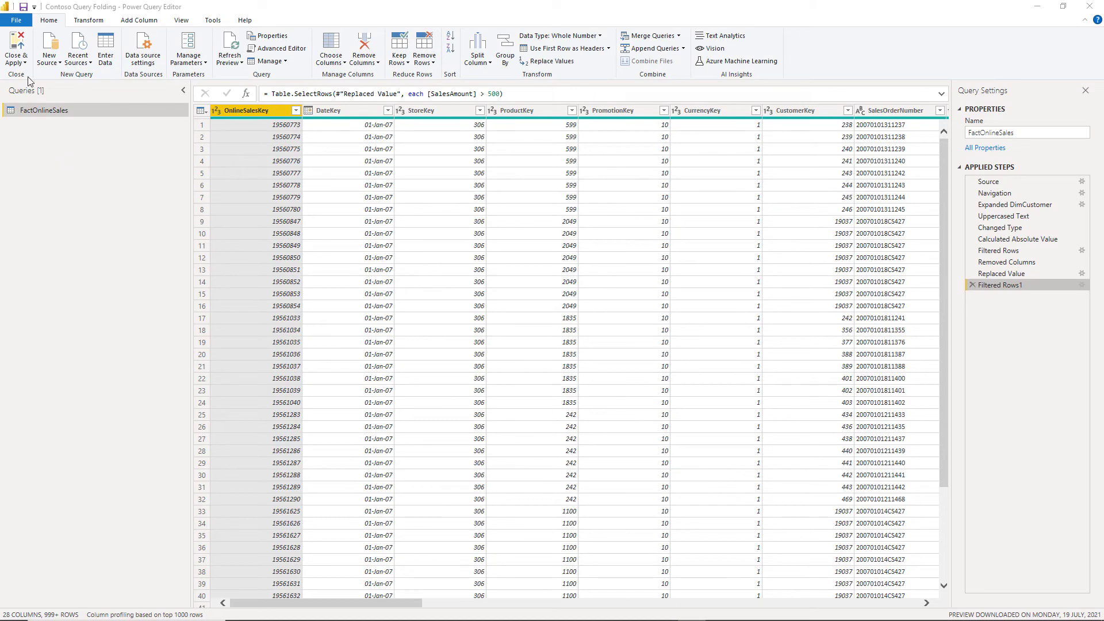
Apply the query changes to the data model and close the query editor.
{"action": "left_click", "coordinate": [18, 46]}
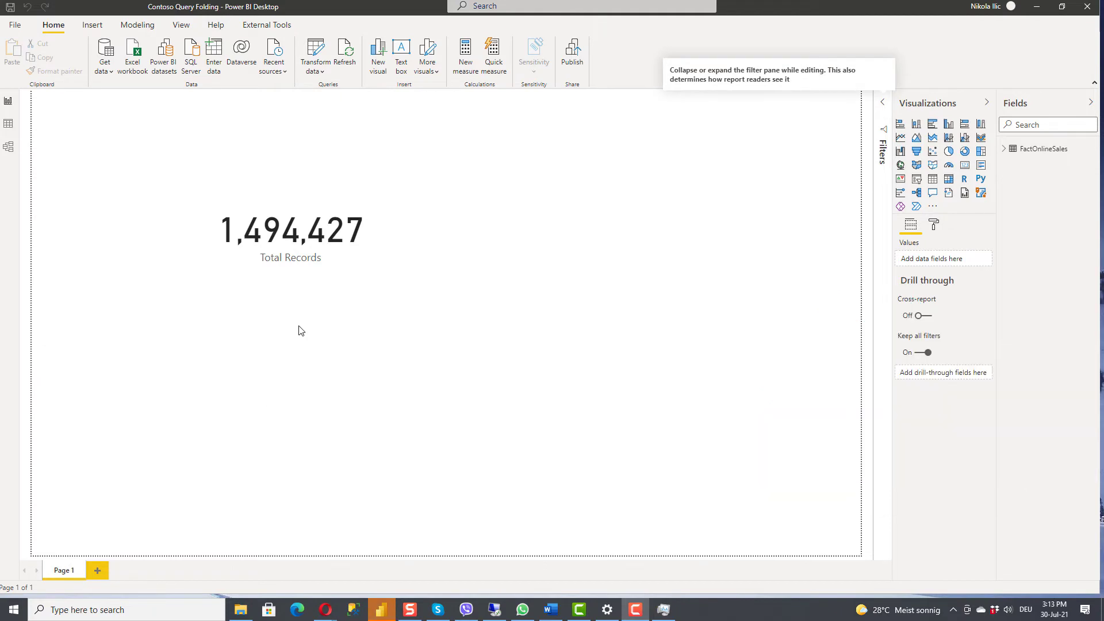
Reopen the query editor and delete the Changed Type step of FactOnlineSales that converts DateKey to a date.
{"action": "left_click", "coordinate": [316, 50]}
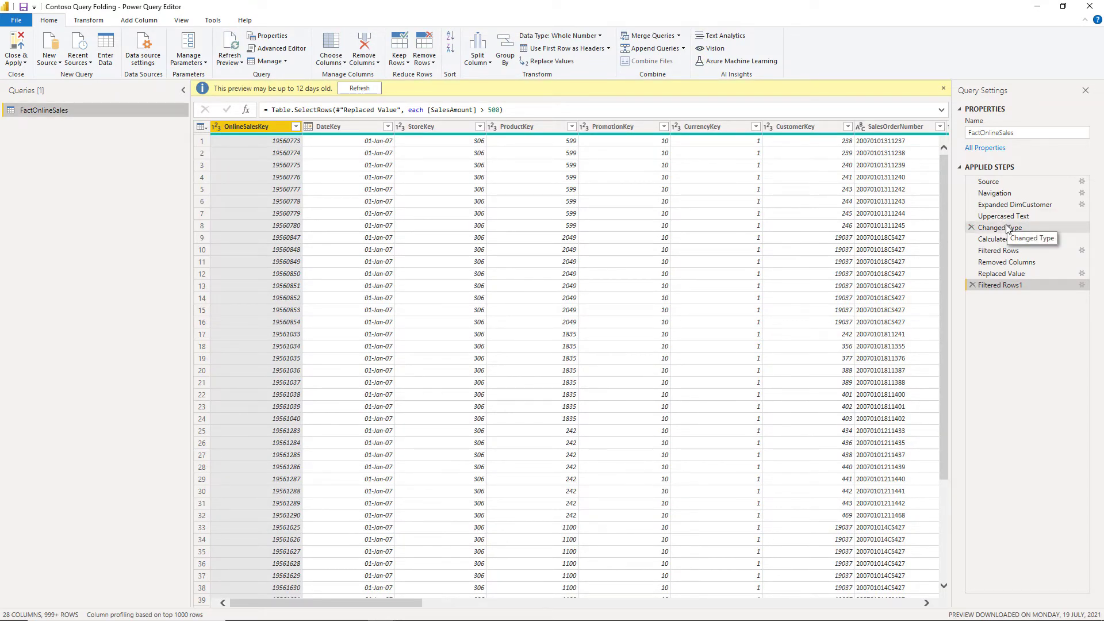
{"action": "left_click", "coordinate": [1004, 229]}
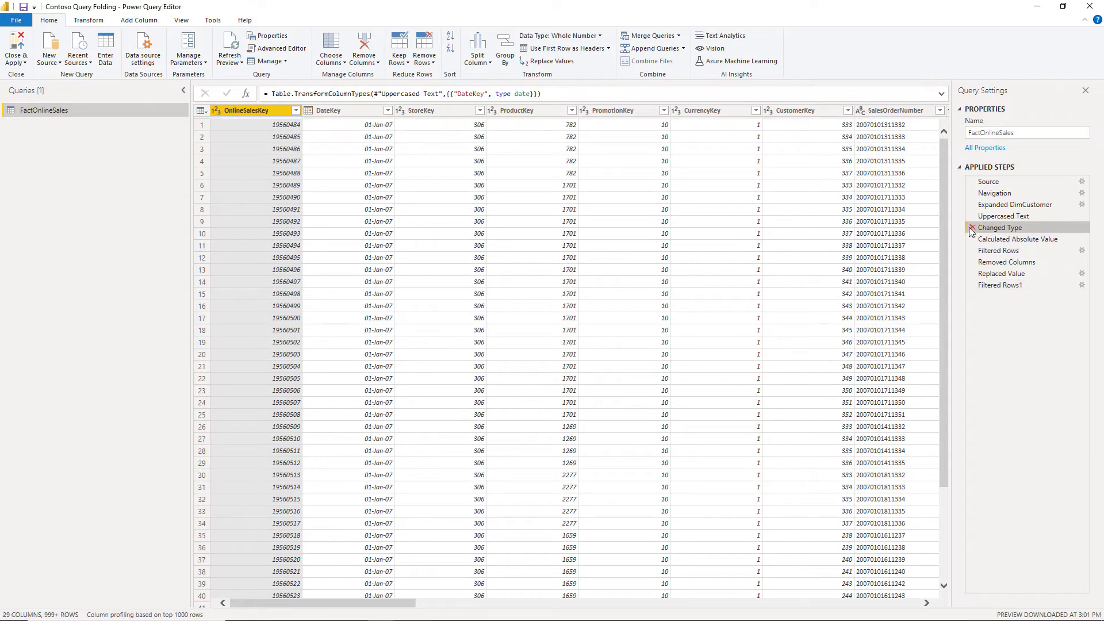
{"action": "left_click", "coordinate": [972, 228]}
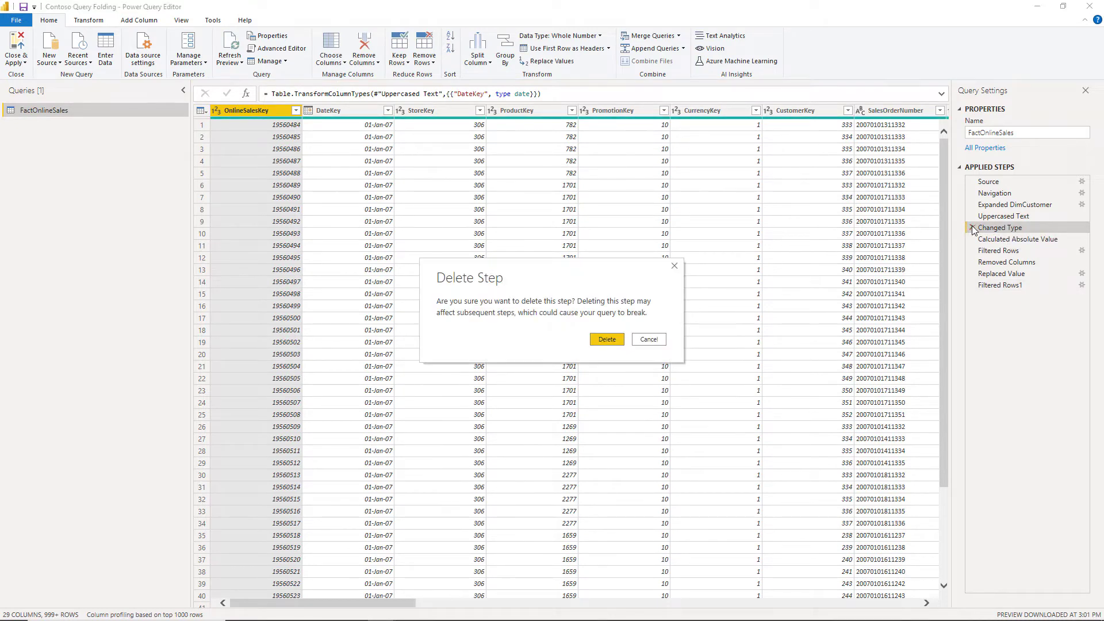
{"action": "left_click", "coordinate": [609, 343]}
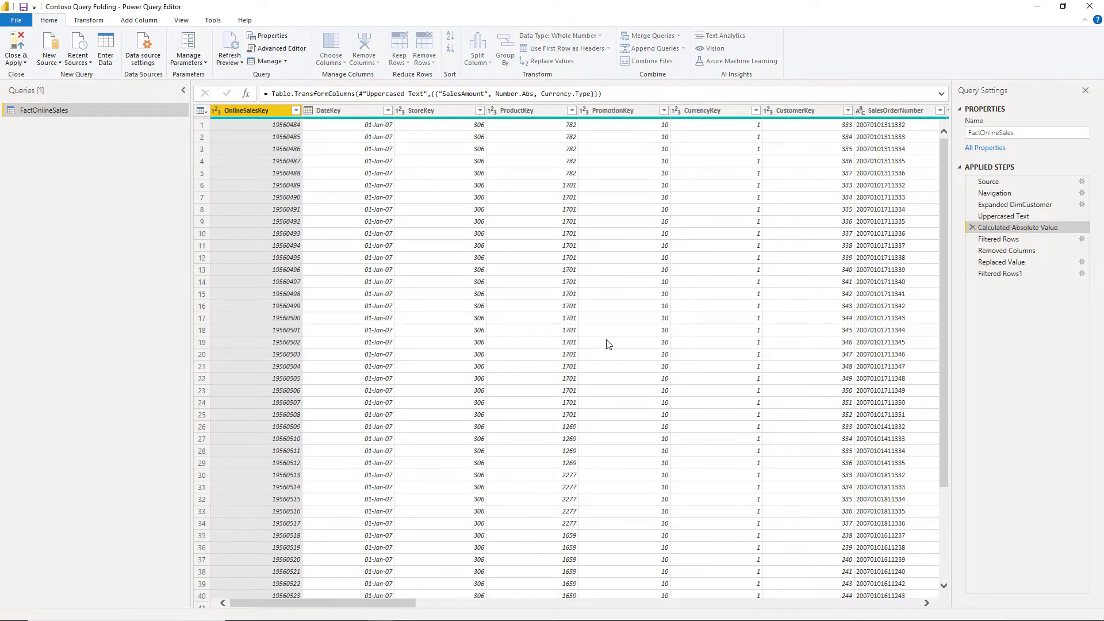
Insert a Date Only transformation of the DateKey column right after the Uppercased Text step.
{"action": "left_click", "coordinate": [999, 217]}
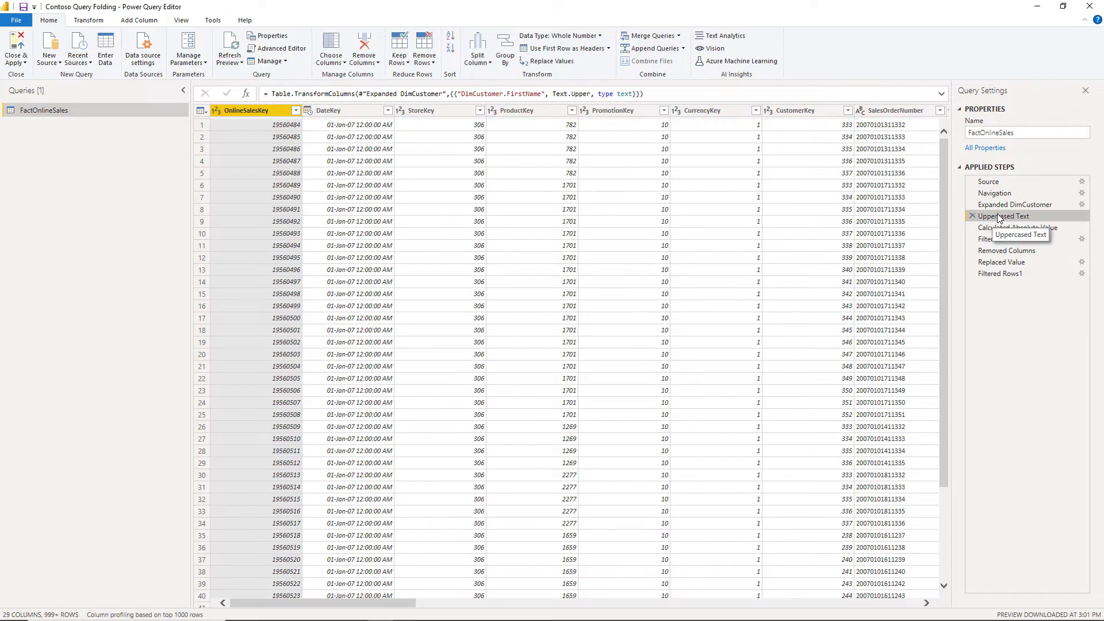
{"action": "right_click", "coordinate": [349, 109]}
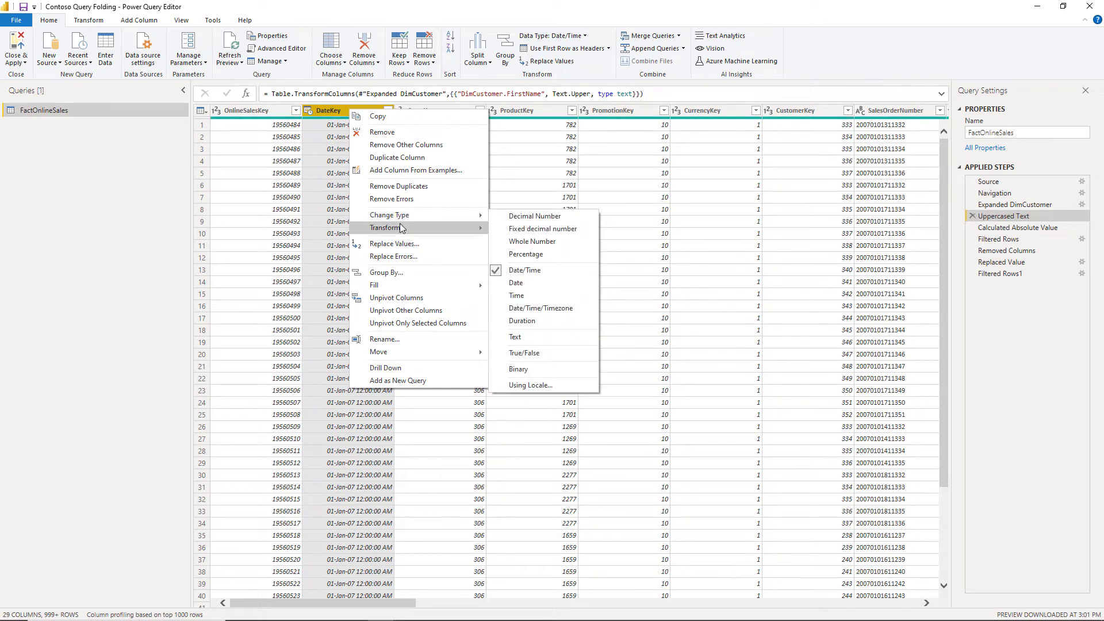
{"action": "mouse_move", "coordinate": [401, 227]}
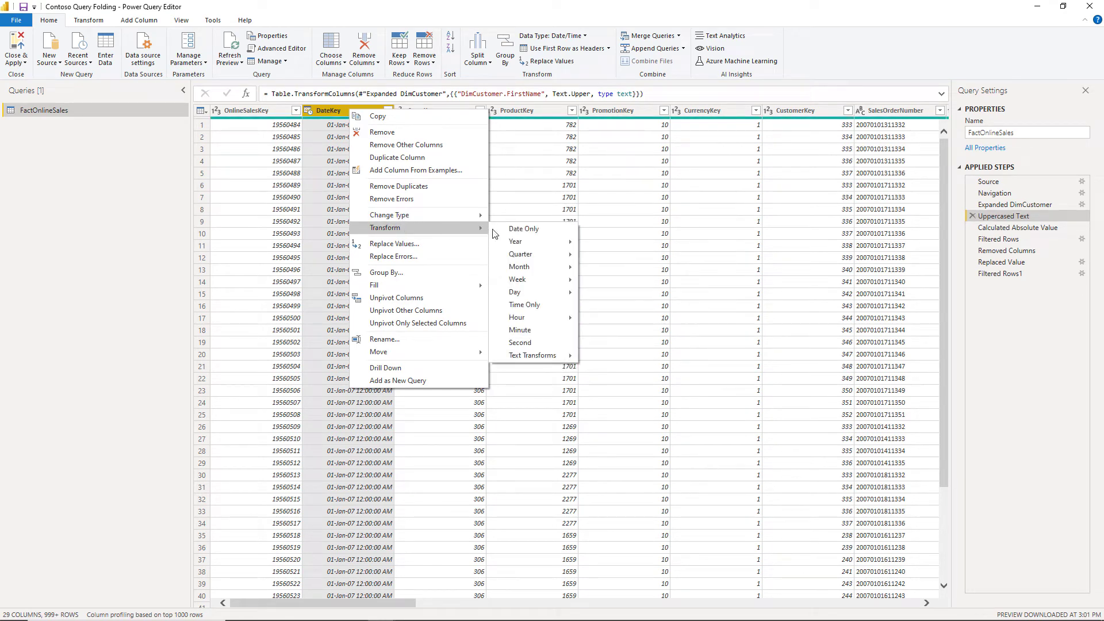
{"action": "left_click", "coordinate": [514, 230]}
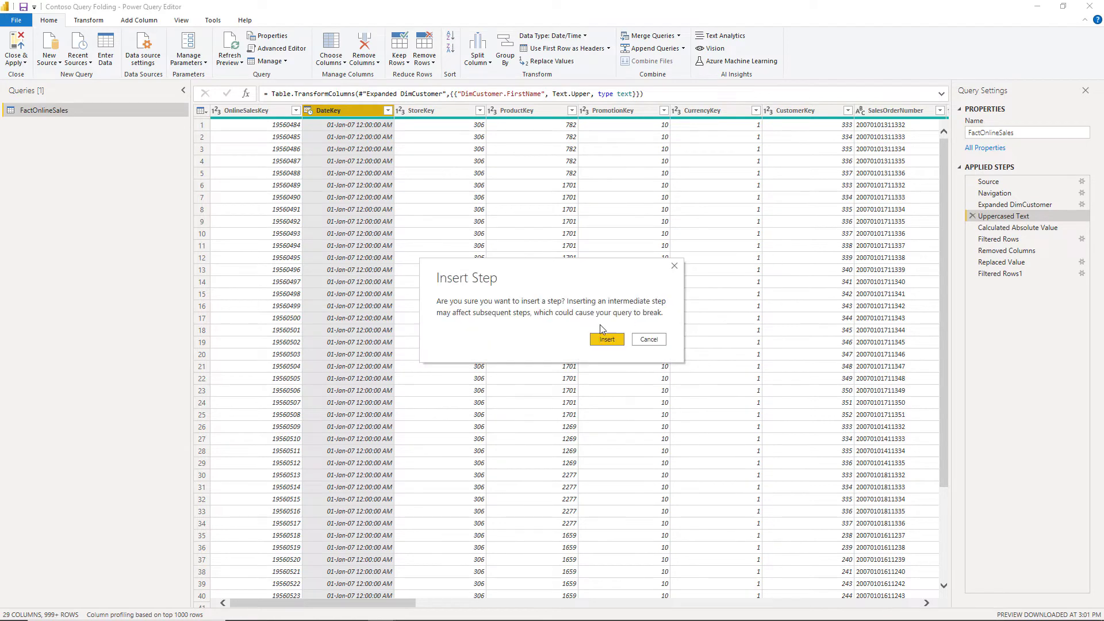
{"action": "left_click", "coordinate": [604, 344]}
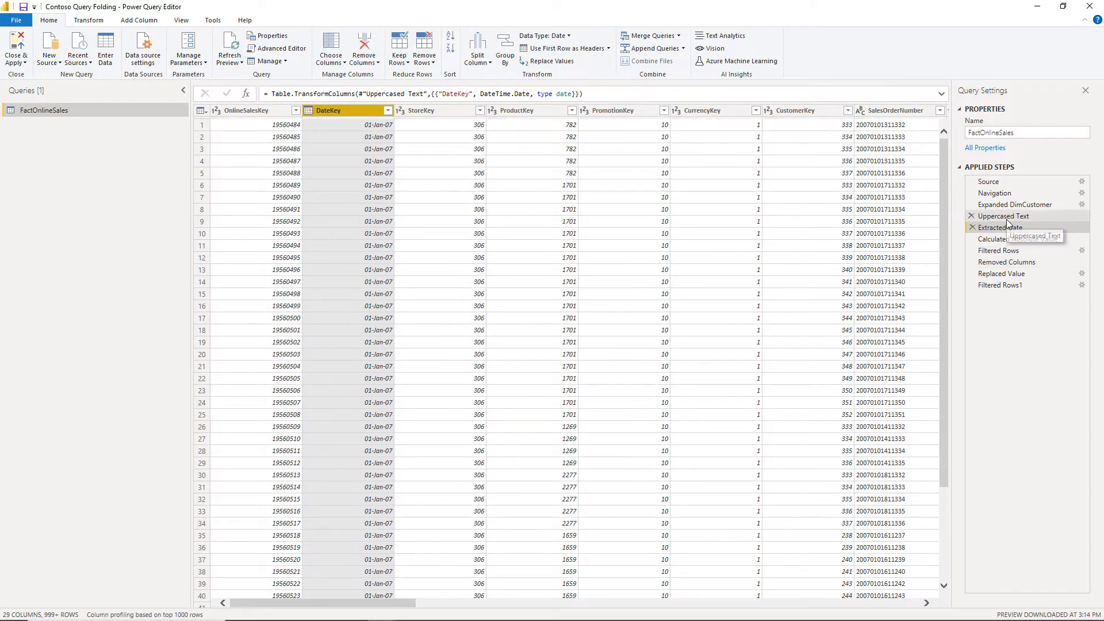
Check whether a native query is available for the final SalesAmount filter step, Filtered Rows1.
{"action": "left_click", "coordinate": [1004, 286]}
{"action": "right_click", "coordinate": [1002, 284]}
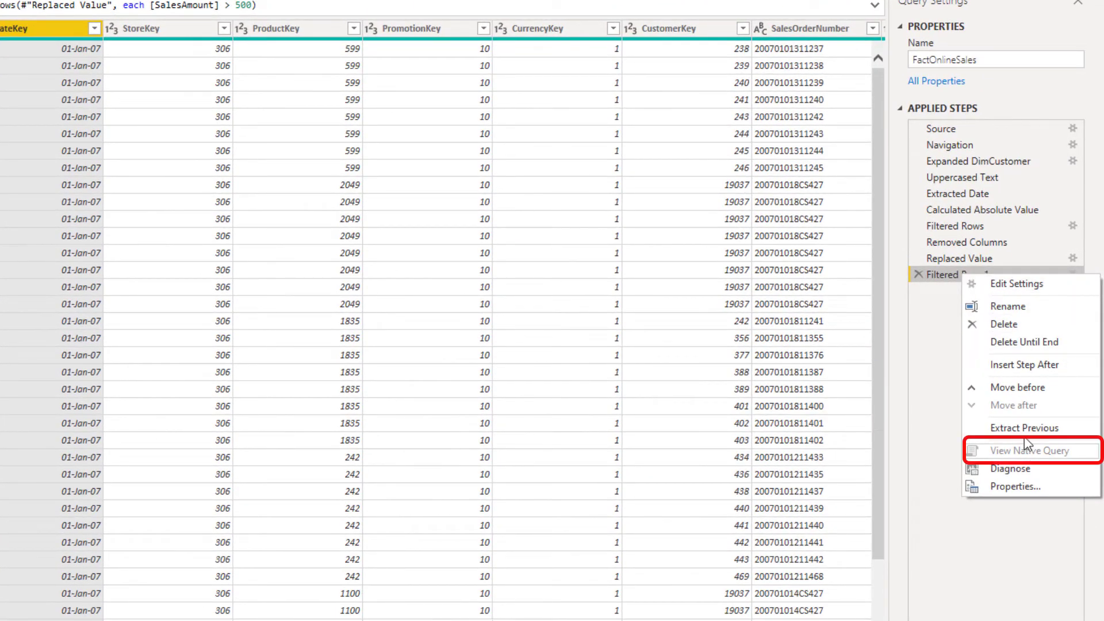
{"action": "left_click", "coordinate": [957, 276]}
{"action": "mouse_move", "coordinate": [955, 277]}
{"action": "left_mouse_down"}
{"action": "mouse_move", "coordinate": [963, 210]}
{"action": "mouse_move", "coordinate": [951, 191]}
{"action": "mouse_move", "coordinate": [958, 277]}
{"action": "left_mouse_up"}
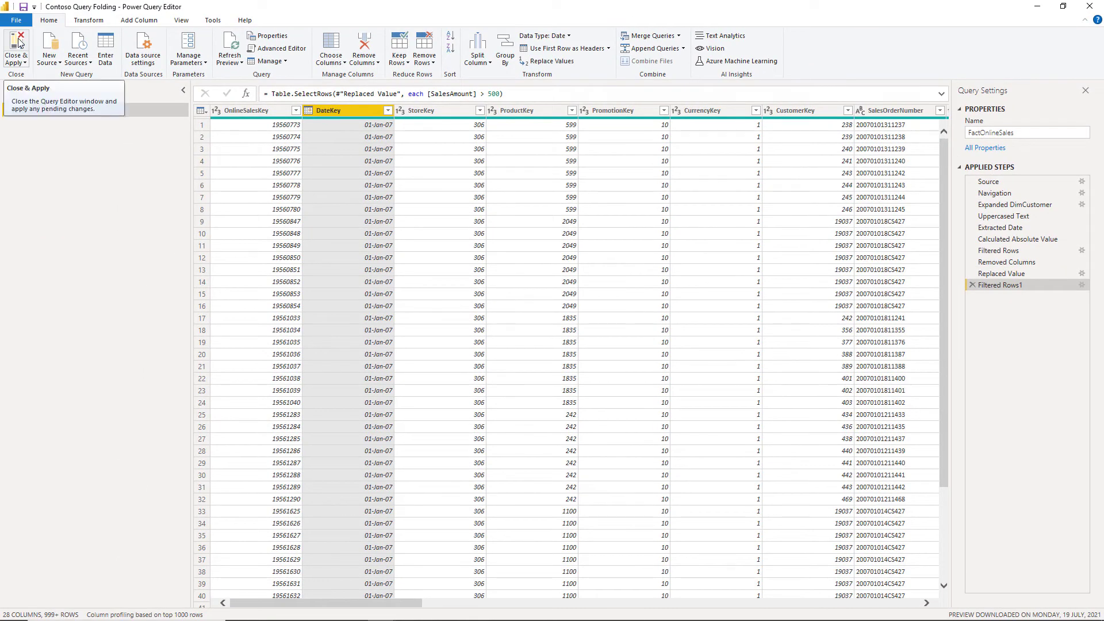
Apply the changed FactOnlineSales query to the data model and close the query editor.
{"action": "left_click", "coordinate": [19, 42]}
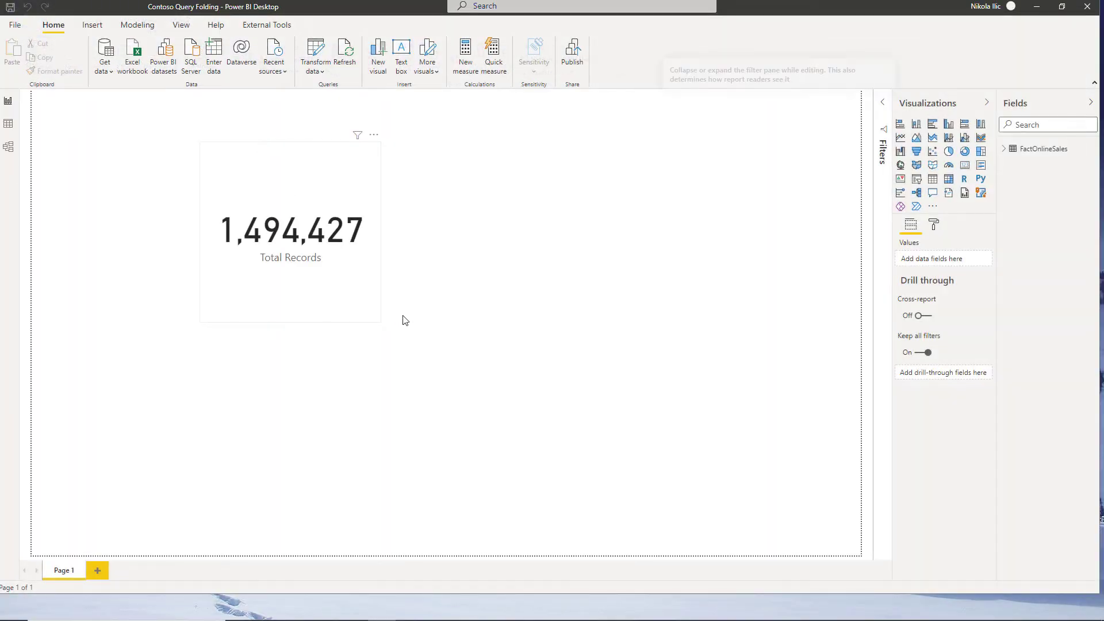